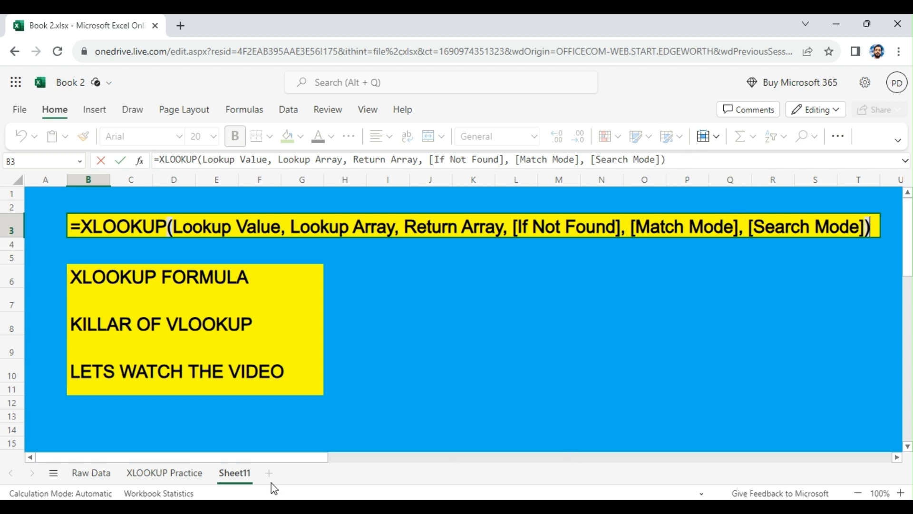
Open the XLOOKUP Practice sheet and review the match mode notes on exact match and closest lower value
{"action": "left_click", "coordinate": [160, 473]}
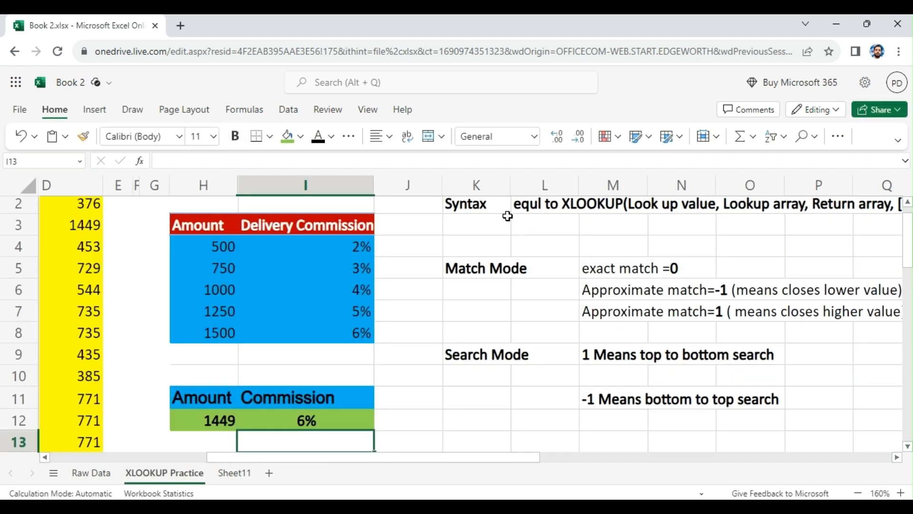
{"action": "left_click", "coordinate": [477, 269]}
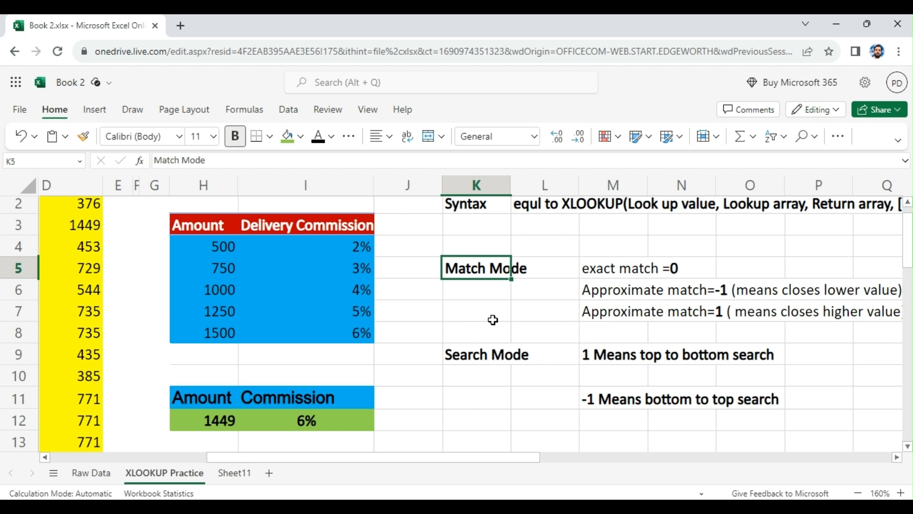
{"action": "left_click", "coordinate": [614, 273]}
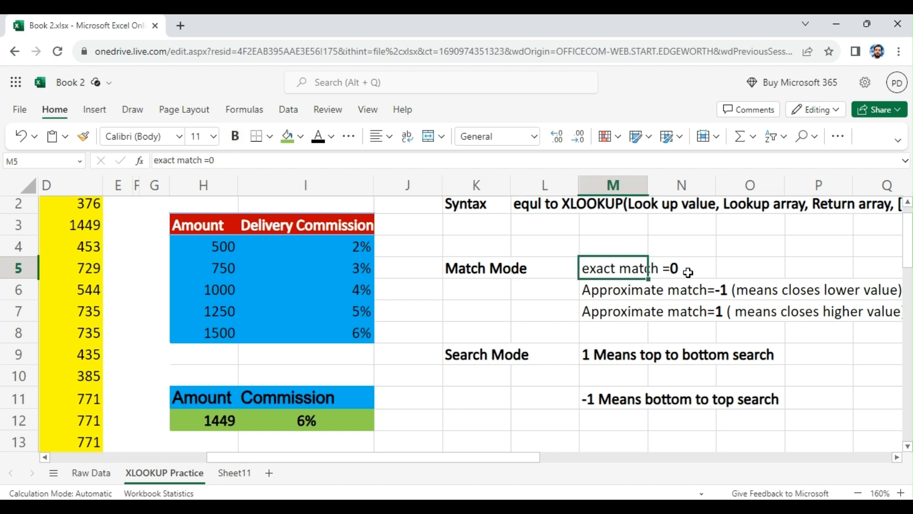
{"action": "left_click", "coordinate": [637, 291]}
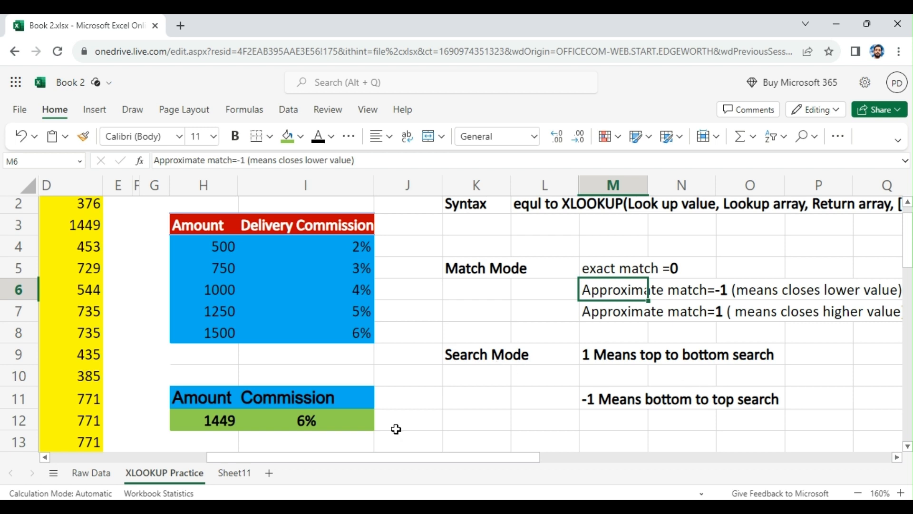
Clear the OrderID, Category and Amount contents in B2:D50 on the XLOOKUP Practice sheet
{"action": "left_click_drag", "start_coordinate": [228, 458], "coordinate": [75, 450]}
{"action": "left_click", "coordinate": [72, 474]}
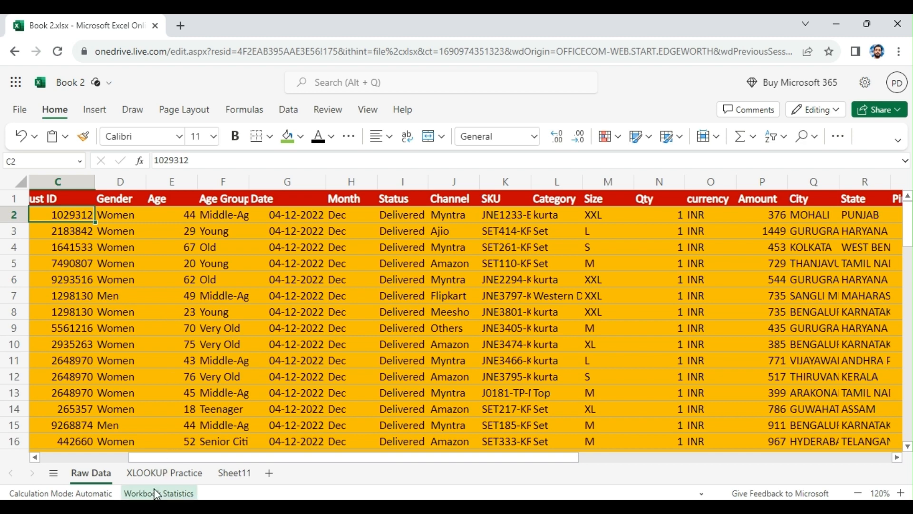
{"action": "left_click", "coordinate": [164, 473]}
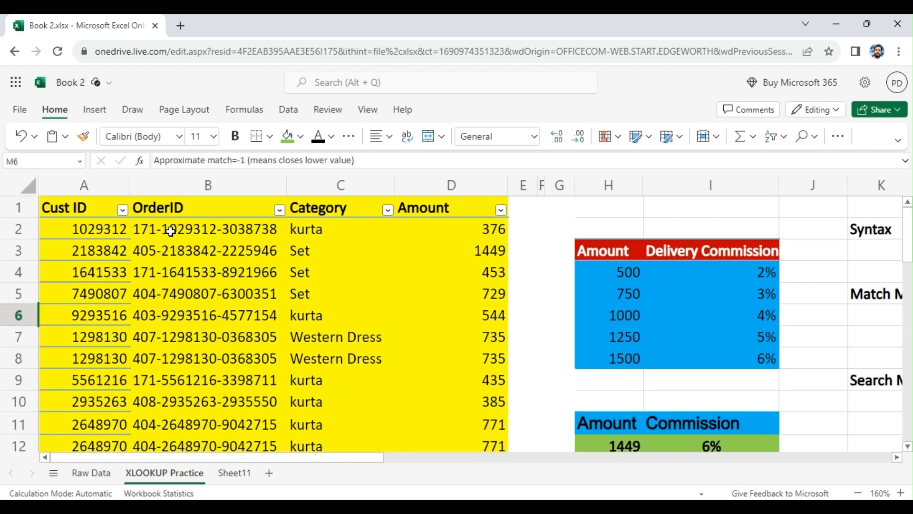
{"action": "left_click_drag", "start_coordinate": [172, 231], "coordinate": [443, 379]}
{"action": "key", "text": "Delete"}
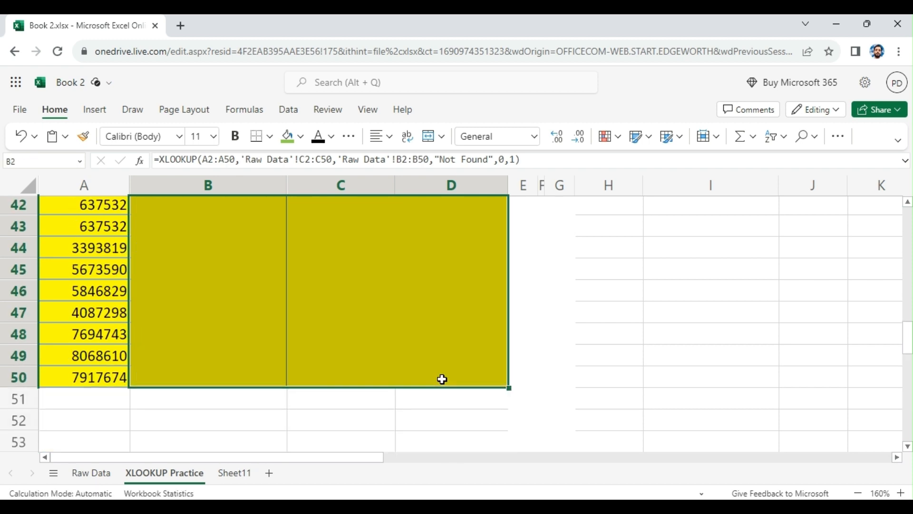
{"action": "scroll", "coordinate": [355, 305], "scroll_direction": "up", "scroll_amount": 5}
{"action": "scroll", "coordinate": [355, 305], "scroll_direction": "up", "scroll_amount": 8}
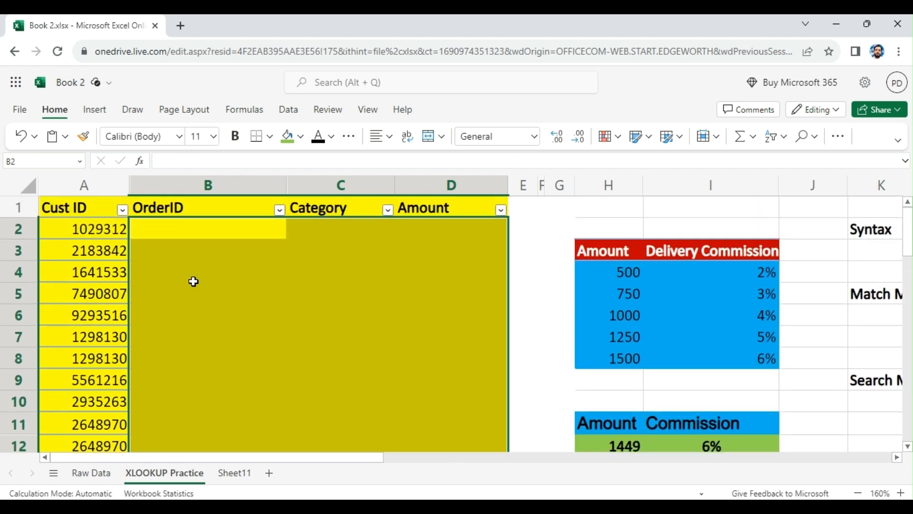
Compare the Cust ID and OrderID columns on the Raw Data sheet with the practice table, ending at practice cell B2
{"action": "left_click", "coordinate": [187, 228]}
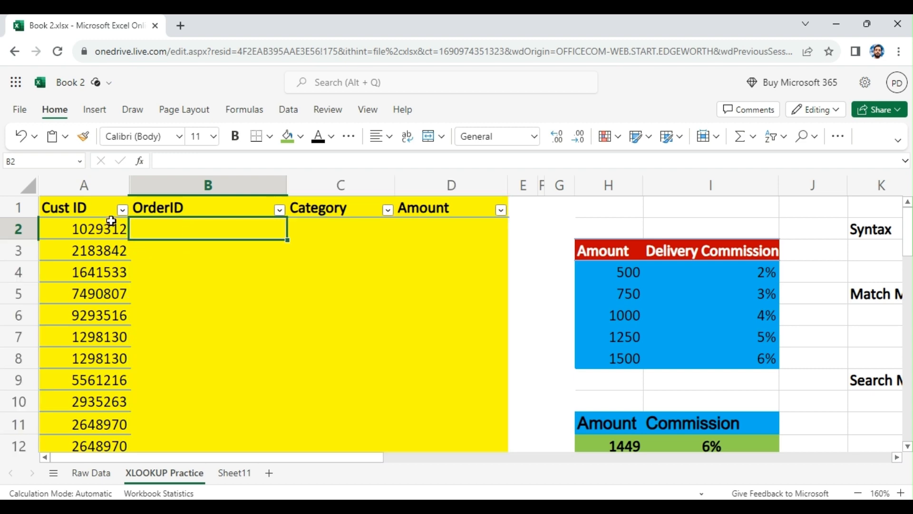
{"action": "left_click", "coordinate": [95, 475]}
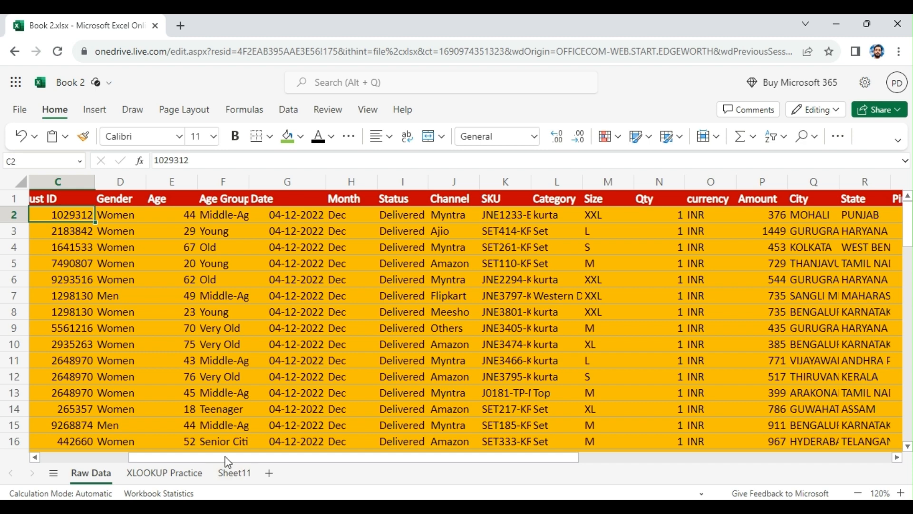
{"action": "left_click_drag", "start_coordinate": [228, 461], "coordinate": [143, 457]}
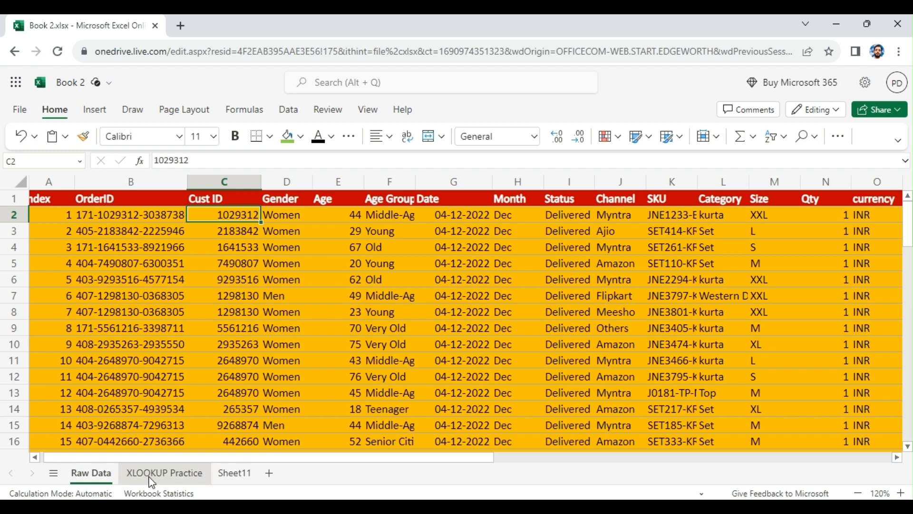
{"action": "left_click", "coordinate": [165, 473]}
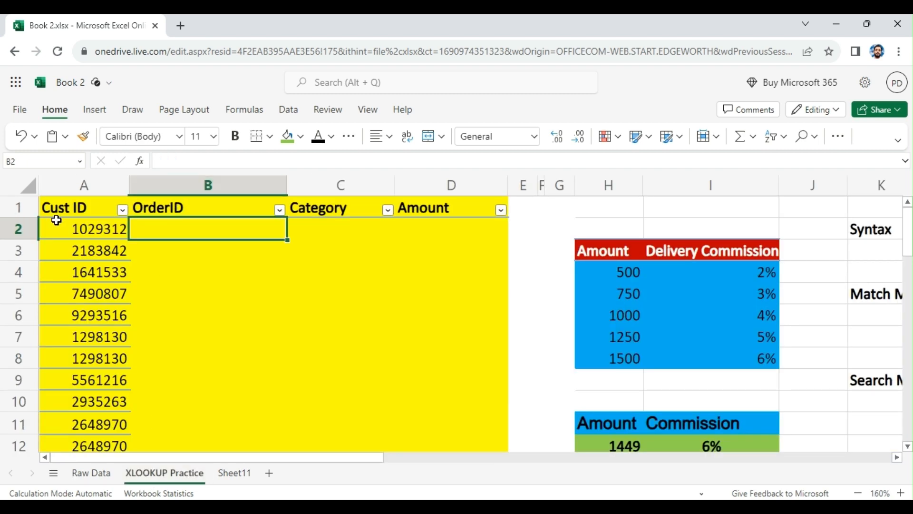
{"action": "left_click", "coordinate": [93, 472]}
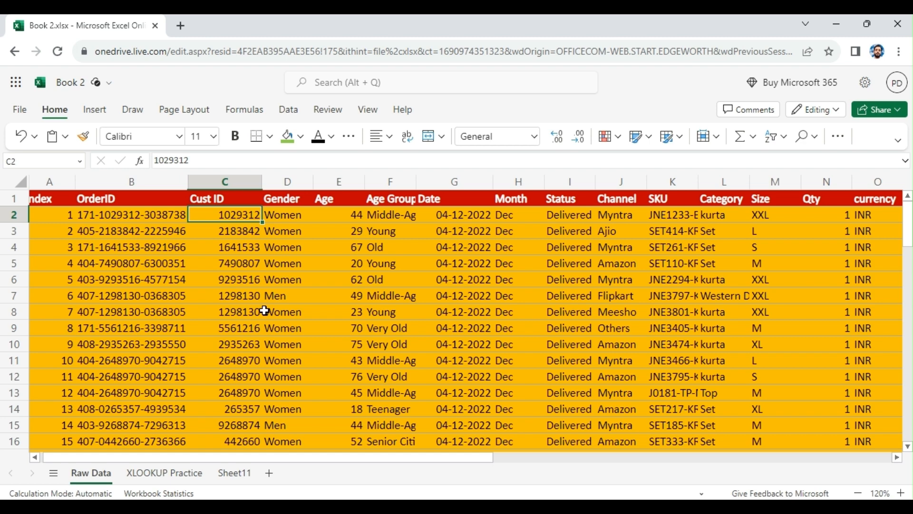
{"action": "left_click", "coordinate": [158, 473]}
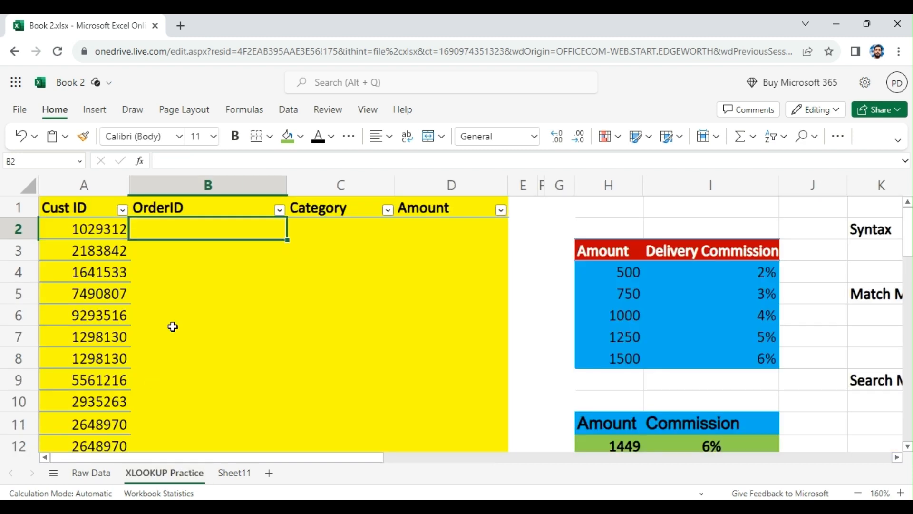
Start an XLOOKUP formula in the first OrderID cell, B2, with A2:A50 as the lookup value
{"action": "type", "text": "=XLOO"}
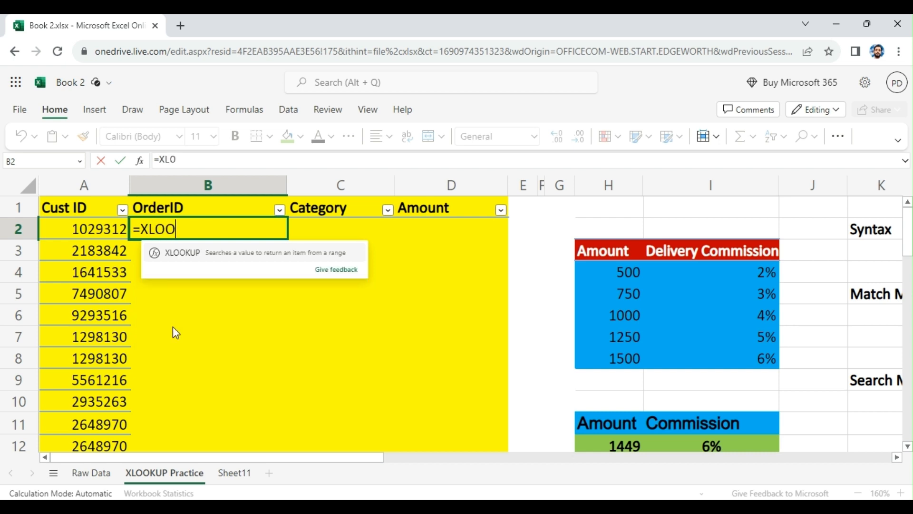
{"action": "type", "text": "KUP("}
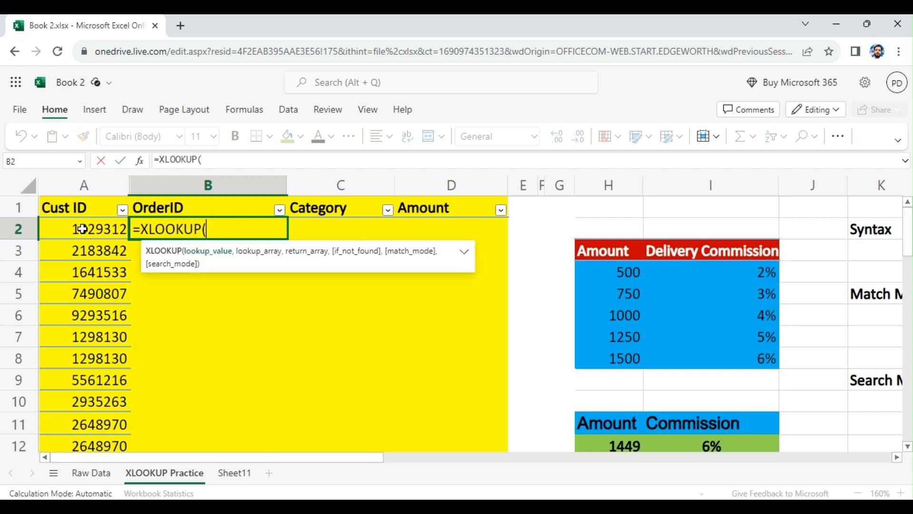
{"action": "left_click_drag", "start_coordinate": [82, 229], "coordinate": [78, 312]}
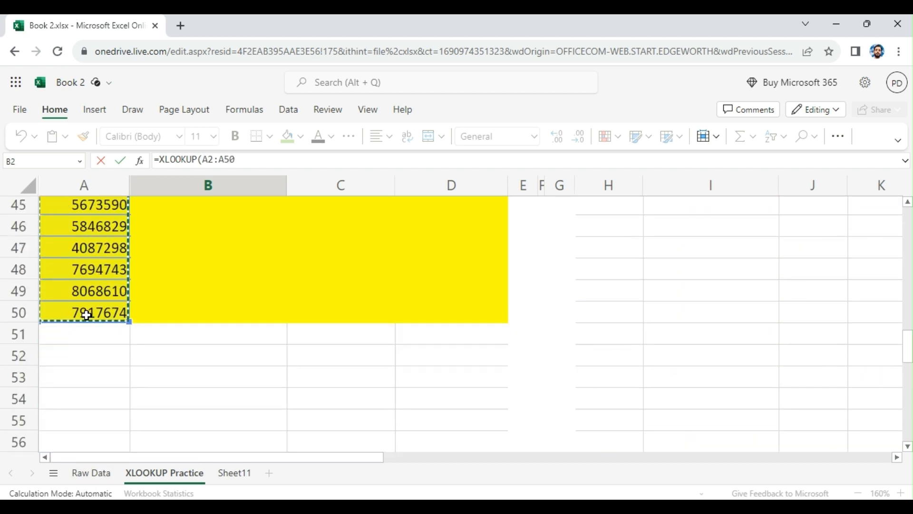
{"action": "scroll", "coordinate": [171, 297], "scroll_direction": "up", "scroll_amount": 10}
{"action": "scroll", "coordinate": [173, 299], "scroll_direction": "up", "scroll_amount": 5}
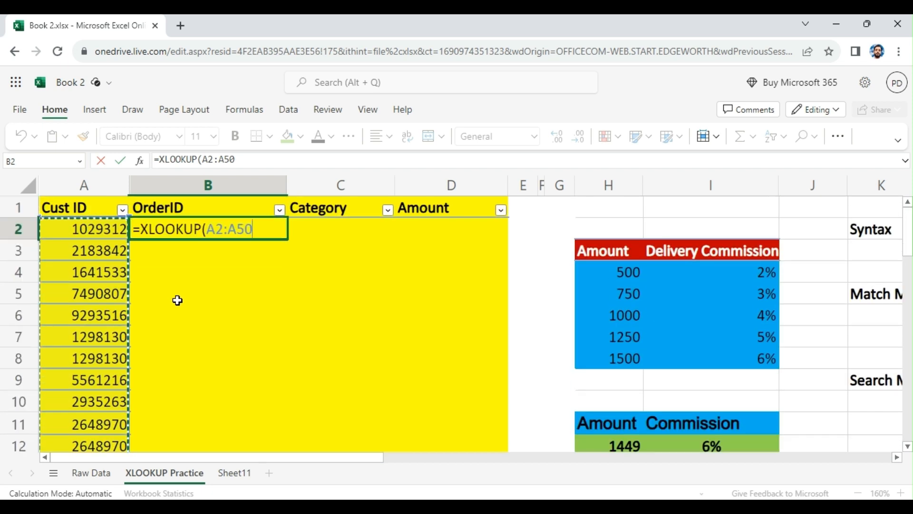
{"action": "type", "text": ","}
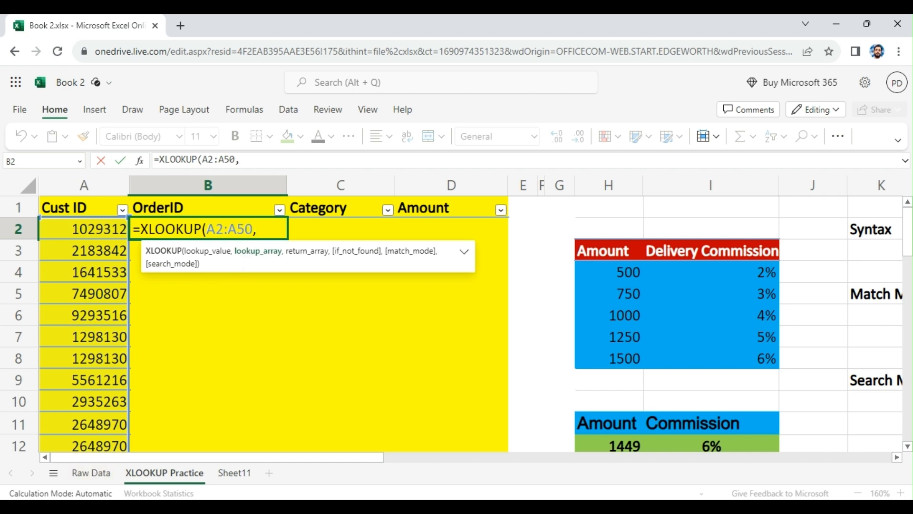
Set the formula's lookup array to the Cust ID range C2:C50 on the Raw Data sheet
{"action": "left_click", "coordinate": [85, 472]}
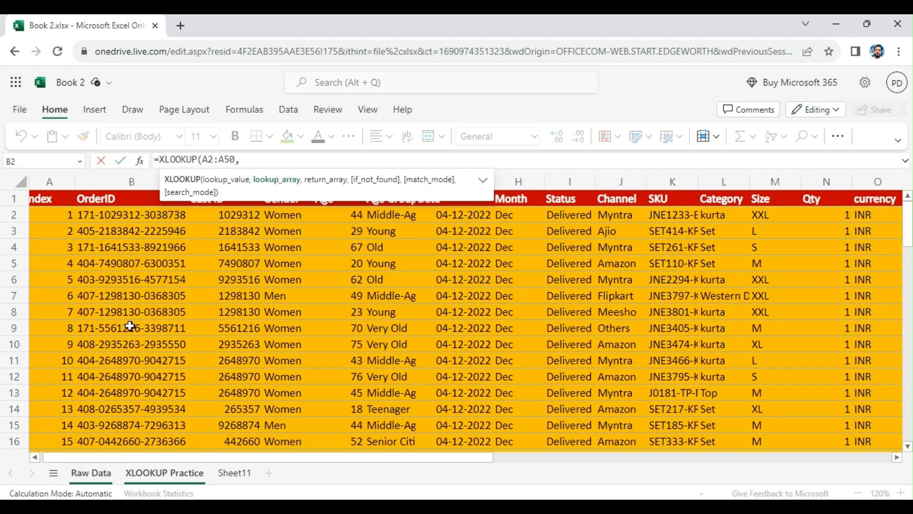
{"action": "left_click", "coordinate": [227, 212]}
{"action": "left_click_drag", "start_coordinate": [227, 212], "coordinate": [212, 336]}
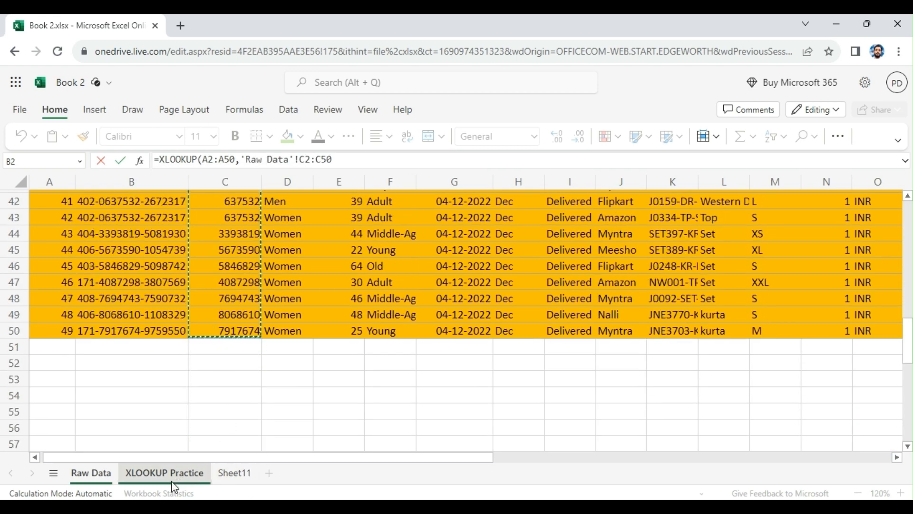
{"action": "left_click", "coordinate": [347, 162]}
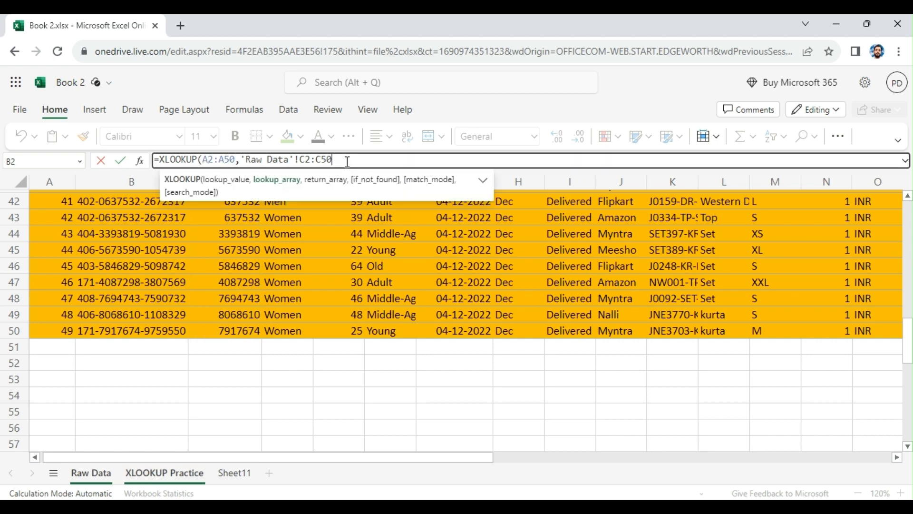
{"action": "type", "text": ","}
Complete the OrderID formula with return array 'Raw Data'!B2:B50, "Not Found" as the fallback, match mode 0 and search mode 1
{"action": "scroll", "coordinate": [96, 300], "scroll_direction": "up", "scroll_amount": 7}
{"action": "scroll", "coordinate": [97, 299], "scroll_direction": "up", "scroll_amount": 6}
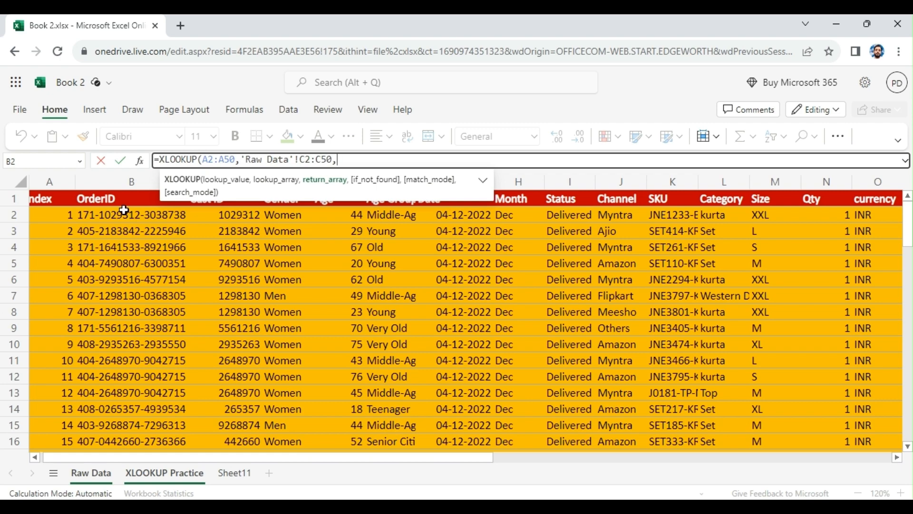
{"action": "left_click_drag", "start_coordinate": [124, 209], "coordinate": [147, 267]}
{"action": "type", "text": ",\"Not Found"}
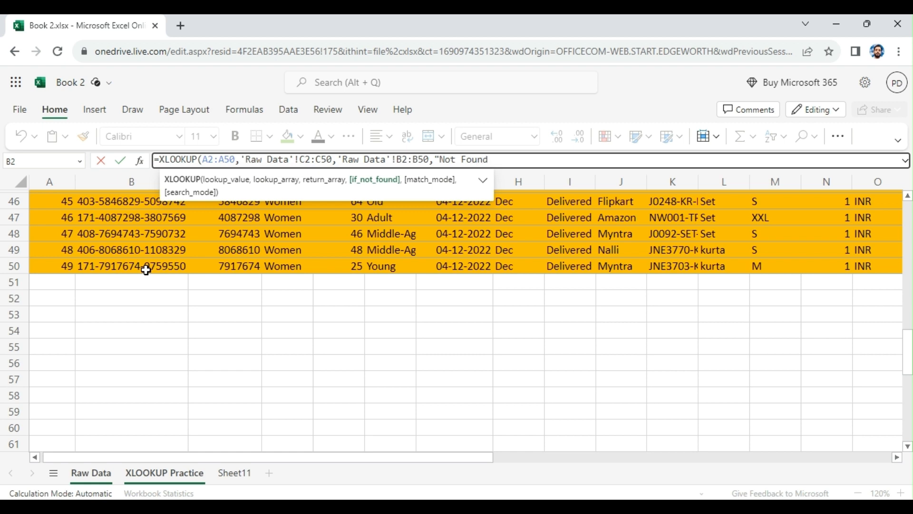
{"action": "type", "text": "\","}
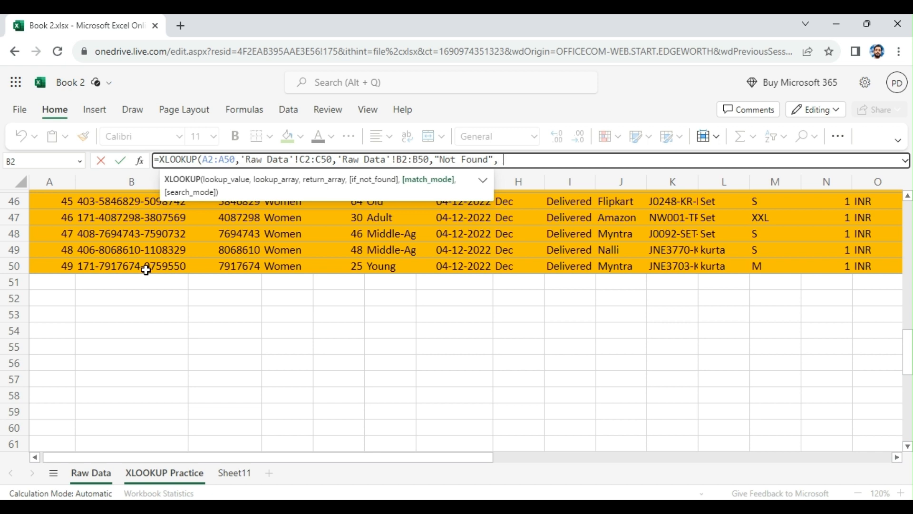
{"action": "type", "text": "0,"}
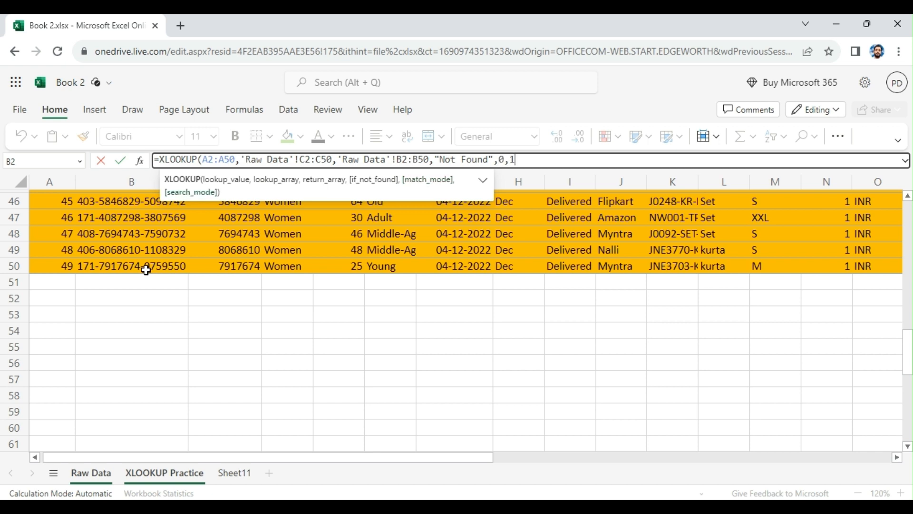
{"action": "type", "text": "1)"}
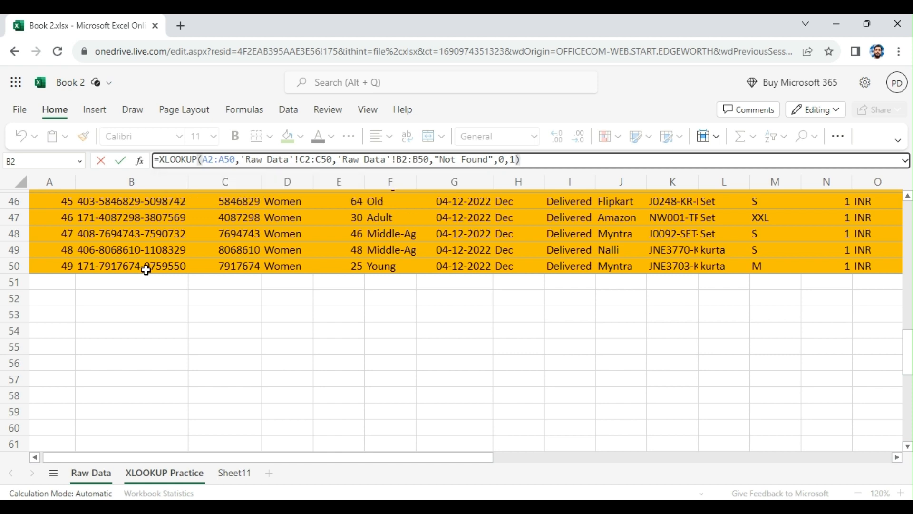
{"action": "key", "text": "Return"}
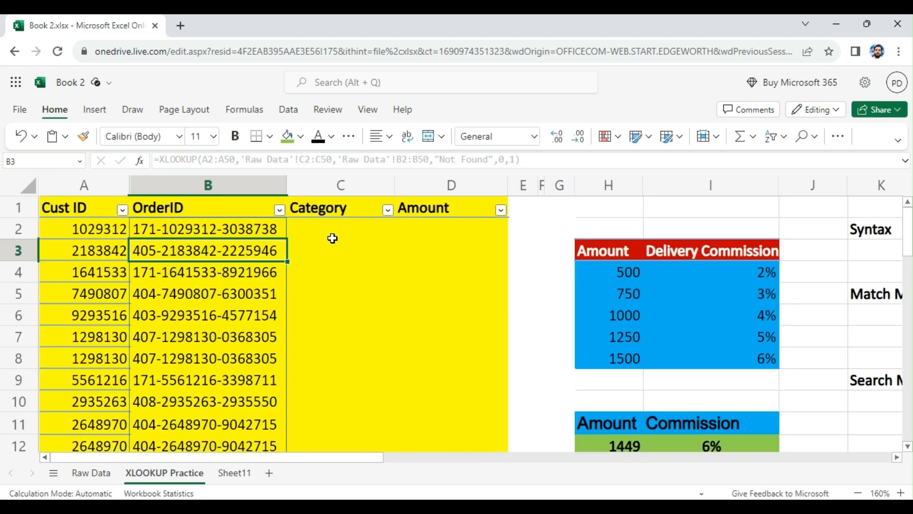
Start an XLOOKUP formula in the first Category cell, C2, with the OrderID range B2:B50 as the lookup value
{"action": "left_click", "coordinate": [312, 231]}
{"action": "type", "text": "="}
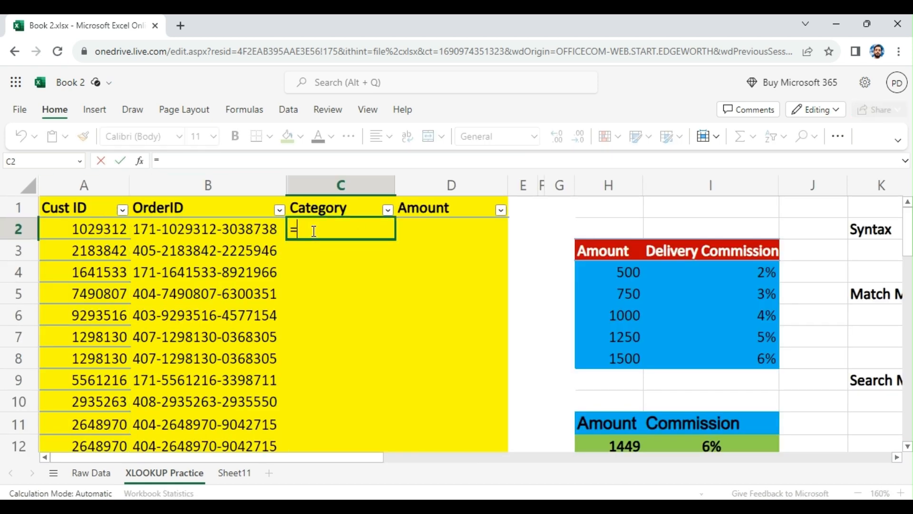
{"action": "type", "text": "XLOOKUP"}
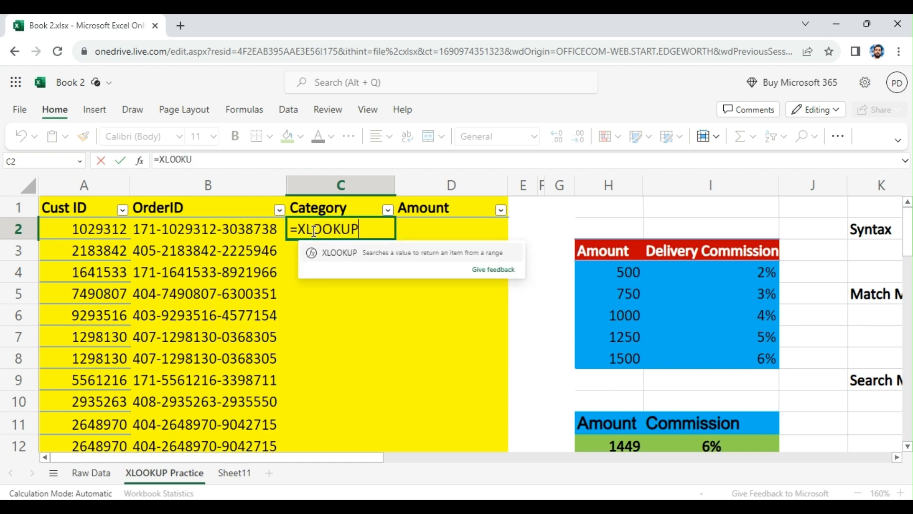
{"action": "type", "text": "("}
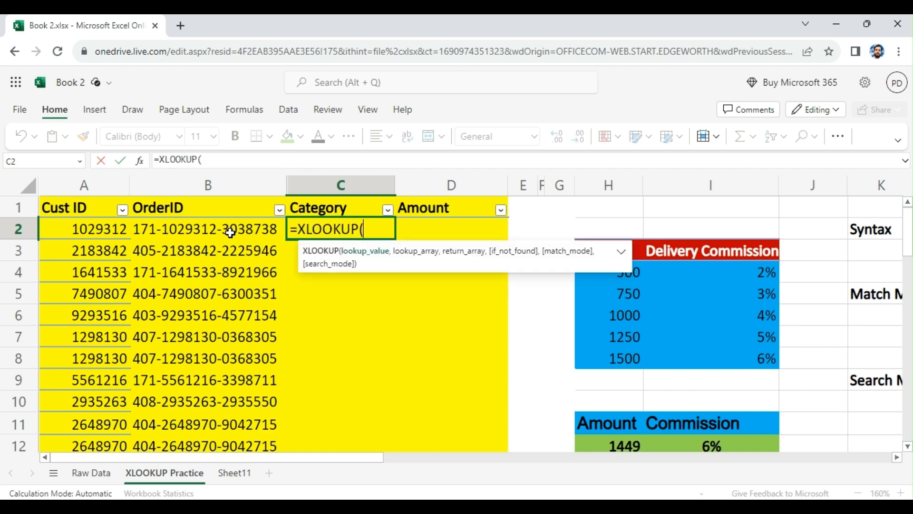
{"action": "left_click_drag", "start_coordinate": [230, 229], "coordinate": [230, 286]}
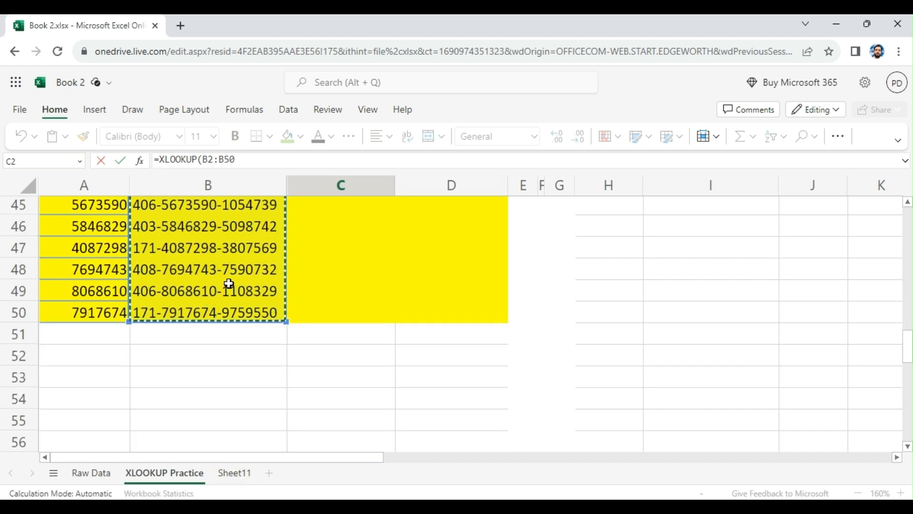
{"action": "type", "text": ","}
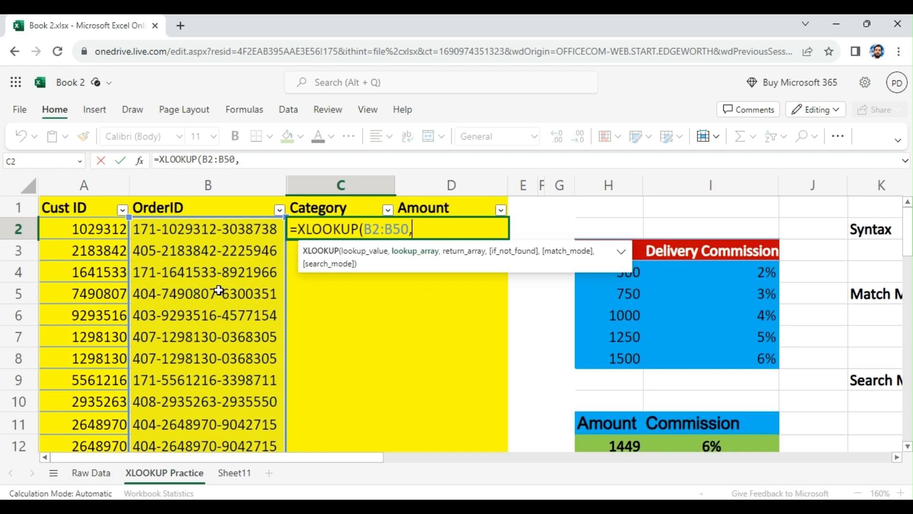
Set the Category formula's lookup array to the OrderID range B2:B50 on the Raw Data sheet
{"action": "left_click", "coordinate": [90, 473]}
{"action": "left_click", "coordinate": [116, 212]}
{"action": "left_click_drag", "start_coordinate": [117, 242], "coordinate": [132, 348]}
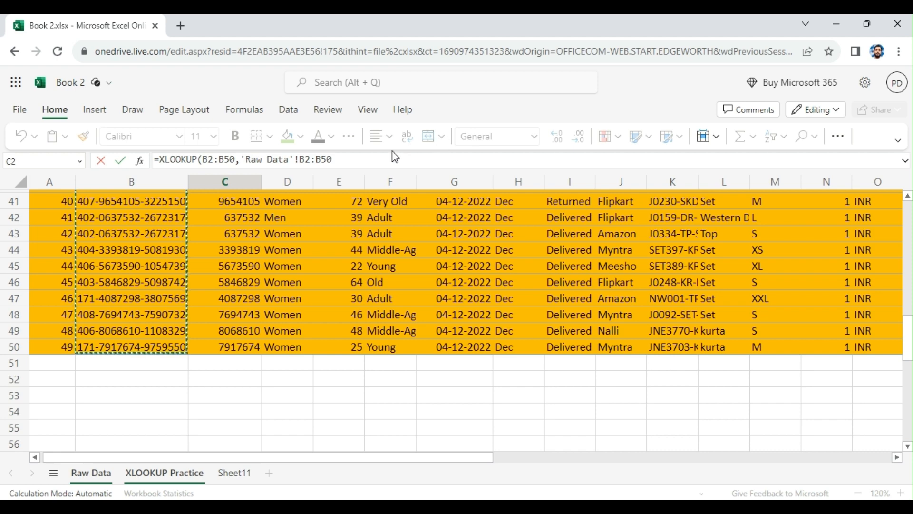
{"action": "left_click", "coordinate": [347, 166]}
{"action": "type", "text": ","}
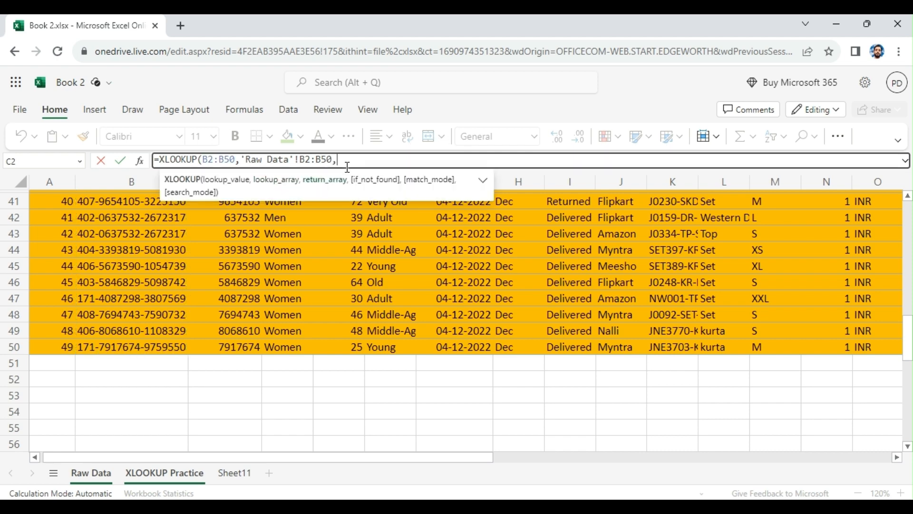
Complete the Category formula with return array 'Raw Data'!L2:L50, "Not Found" as the fallback, match mode 0 and search mode 1
{"action": "left_click", "coordinate": [194, 472]}
{"action": "left_click", "coordinate": [83, 473]}
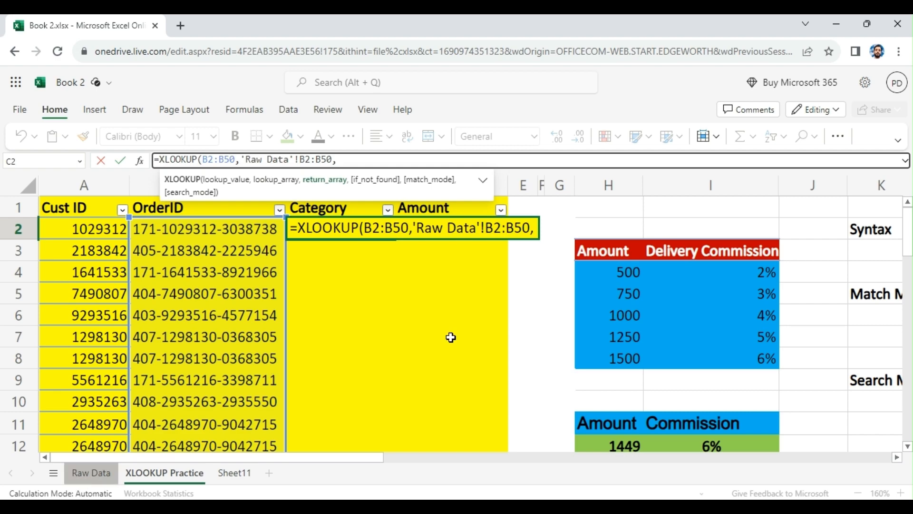
{"action": "left_click_drag", "start_coordinate": [723, 210], "coordinate": [717, 309]}
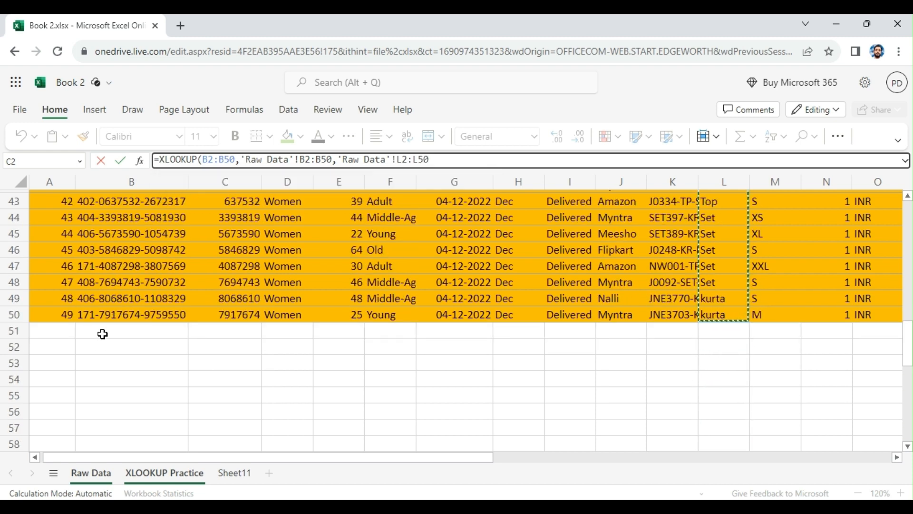
{"action": "type", "text": ",\"Not Found"}
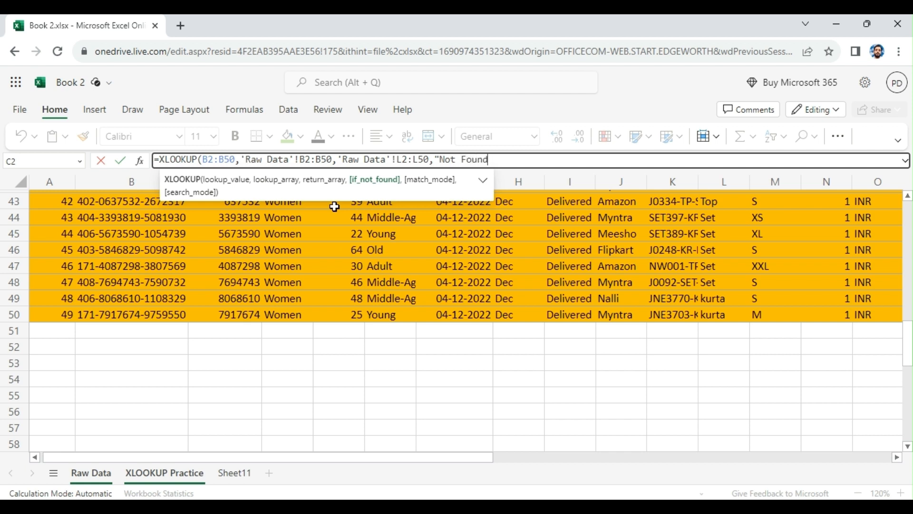
{"action": "type", "text": ","}
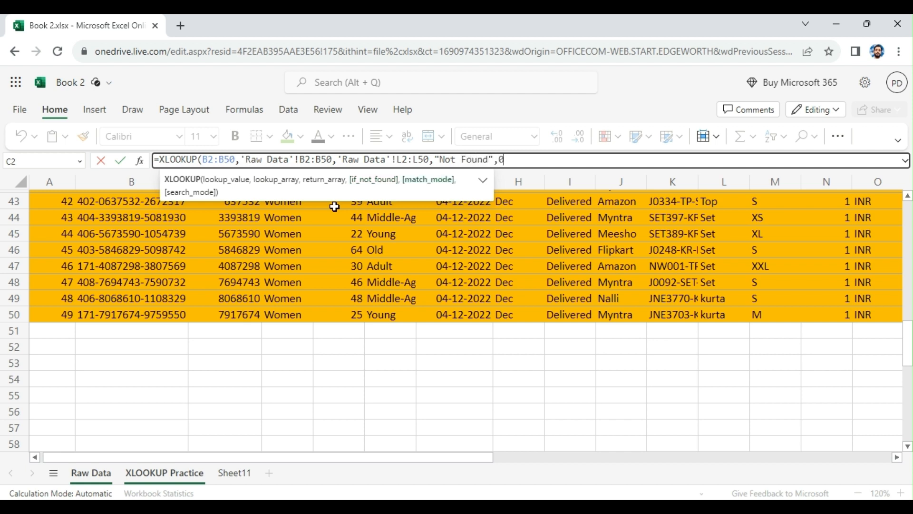
{"action": "type", "text": "0,1"}
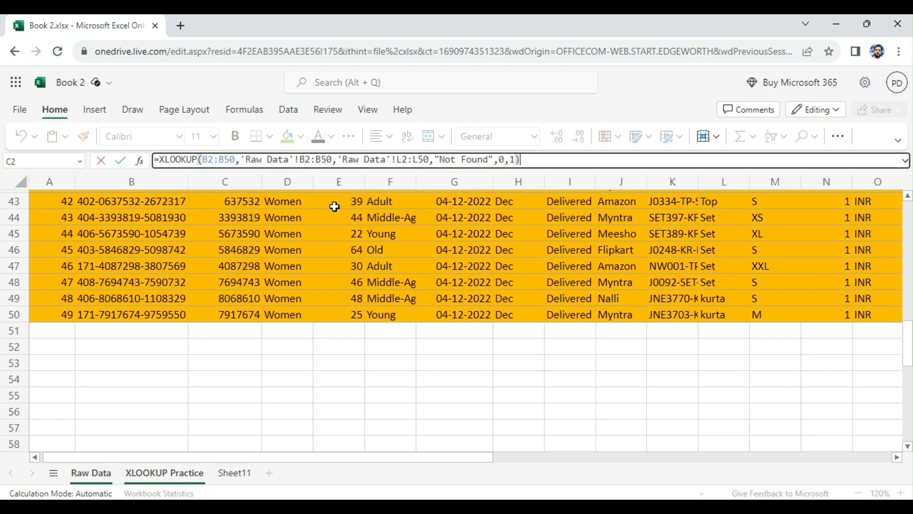
{"action": "key", "text": "Return"}
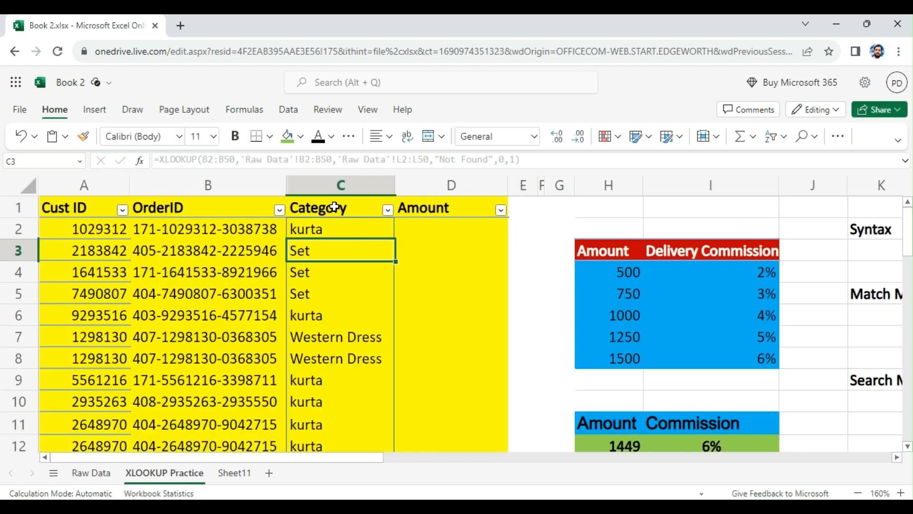
Start an XLOOKUP formula in the first Amount cell, D2, with the Cust ID range A2:A50 as the lookup value
{"action": "left_click", "coordinate": [419, 233]}
{"action": "type", "text": "="}
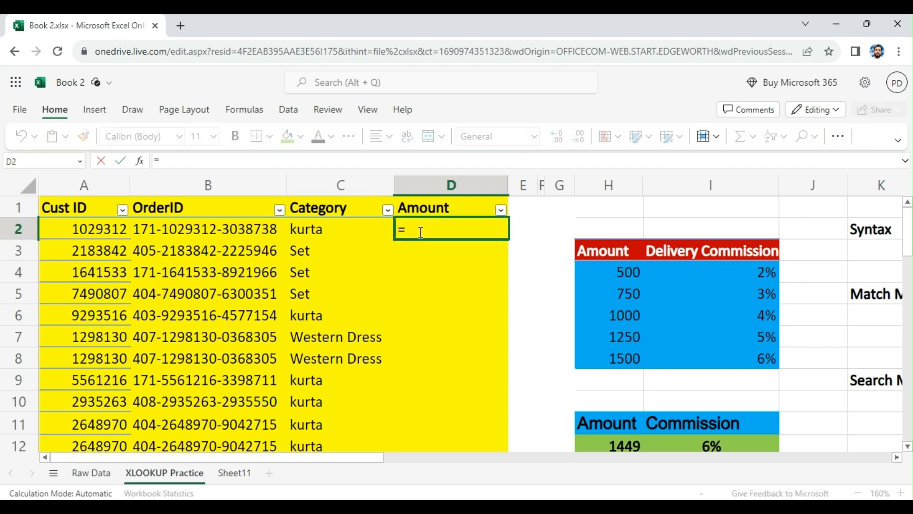
{"action": "type", "text": "XLOOKUP"}
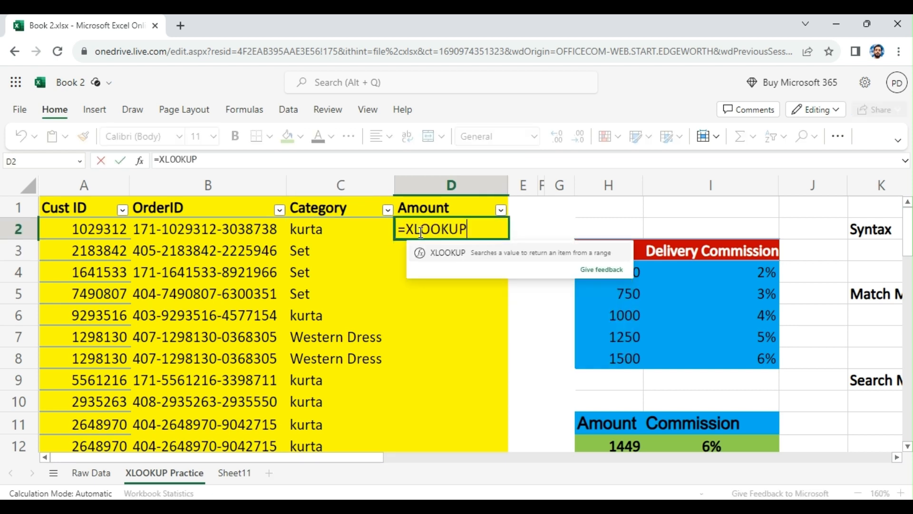
{"action": "type", "text": "("}
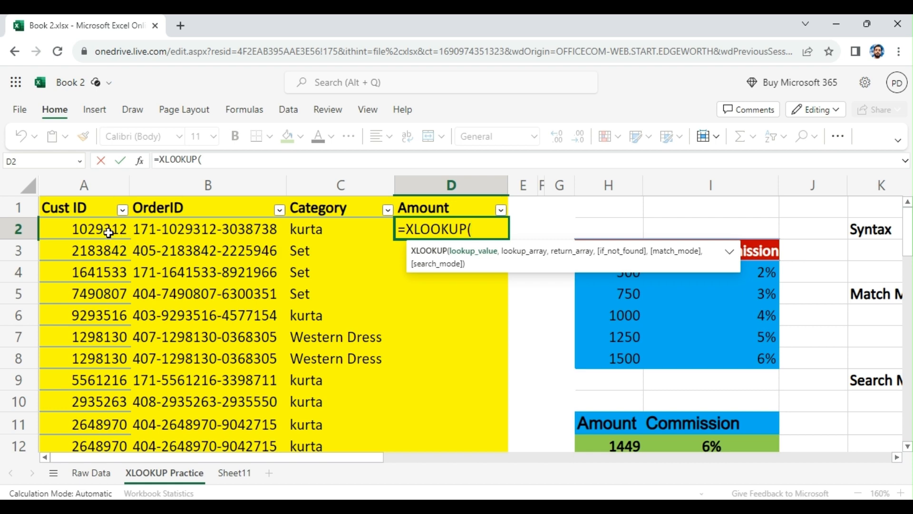
{"action": "left_click_drag", "start_coordinate": [109, 232], "coordinate": [106, 306]}
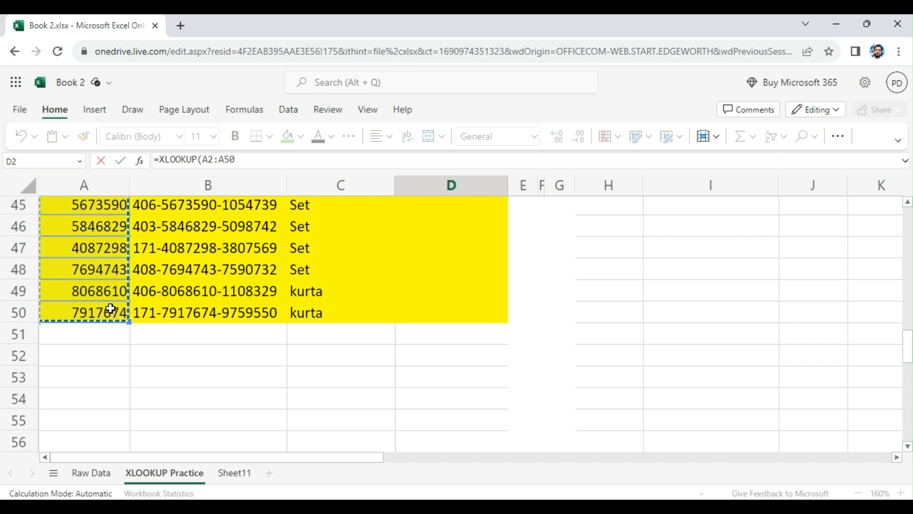
{"action": "left_click", "coordinate": [267, 157]}
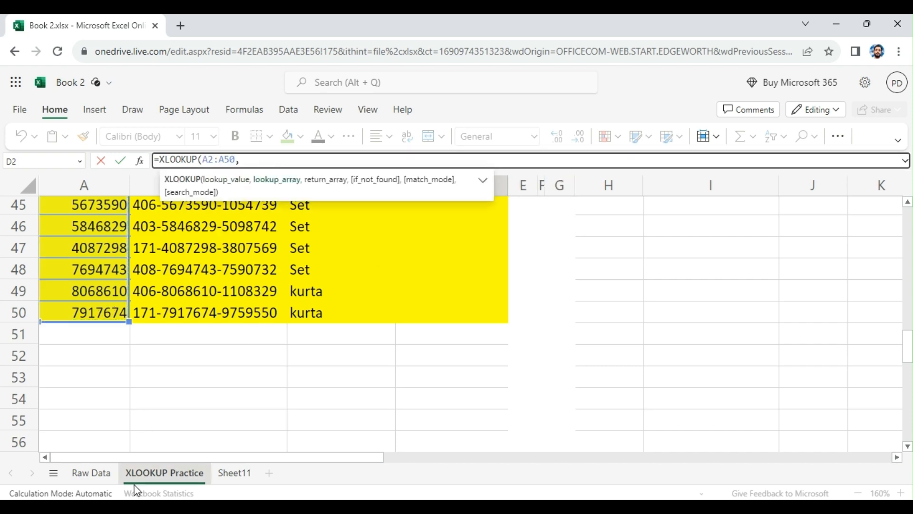
Set the Amount formula's lookup array to the Cust ID range C2:C50 on the Raw Data sheet
{"action": "left_click", "coordinate": [91, 472]}
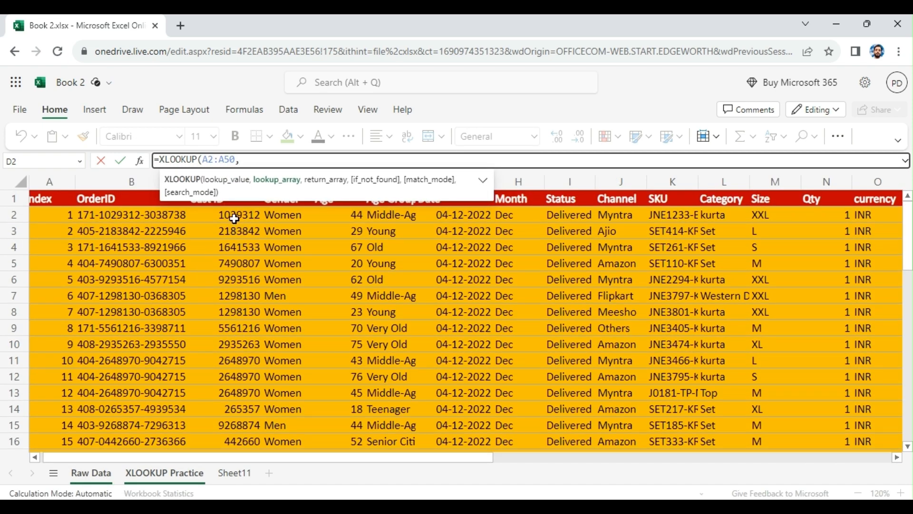
{"action": "left_click_drag", "start_coordinate": [230, 211], "coordinate": [238, 419]}
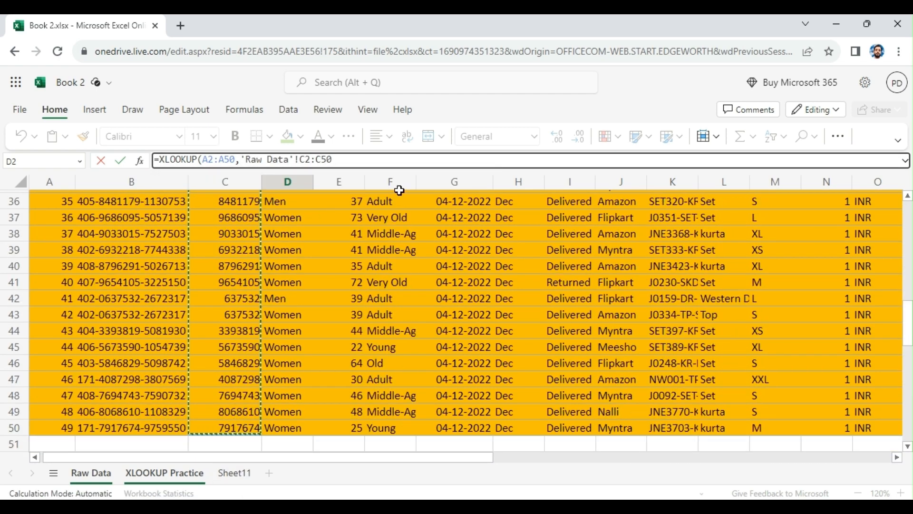
{"action": "type", "text": ","}
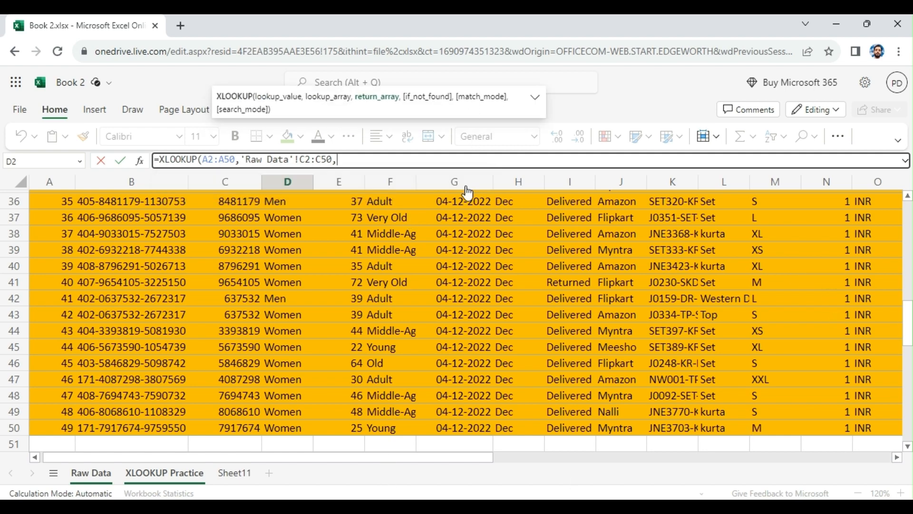
Complete the Amount formula with return array 'Raw Data'!P2:P50, "Not Fouond" as the fallback, match mode 0 and search mode 1
{"action": "left_click_drag", "start_coordinate": [302, 461], "coordinate": [460, 456]}
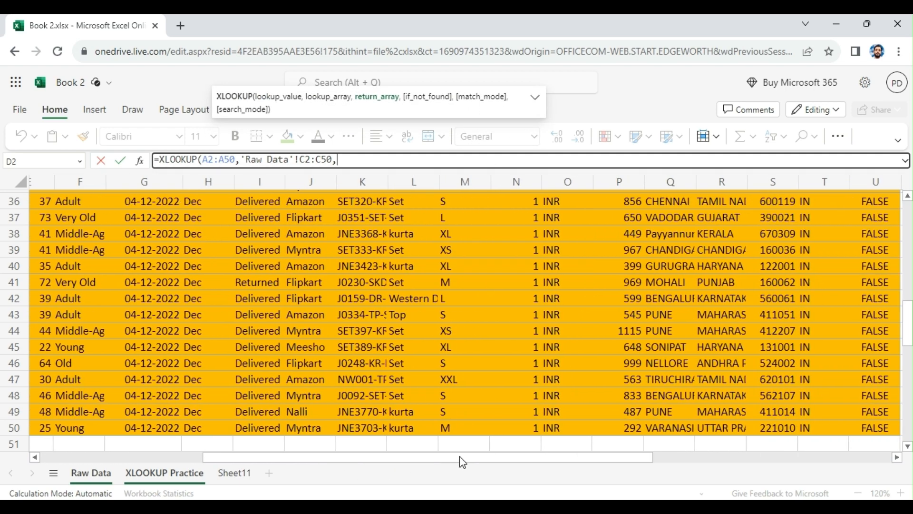
{"action": "scroll", "coordinate": [721, 253], "scroll_direction": "up", "scroll_amount": 12}
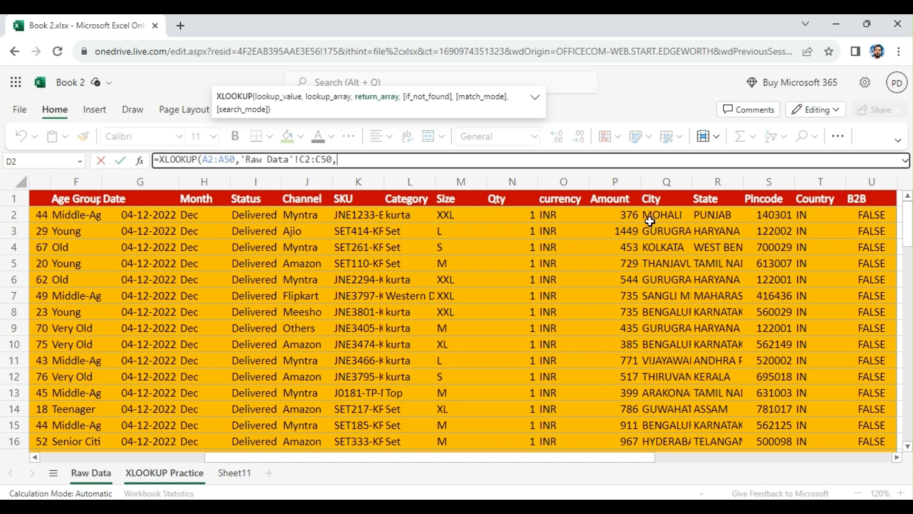
{"action": "left_click_drag", "start_coordinate": [612, 213], "coordinate": [609, 285]}
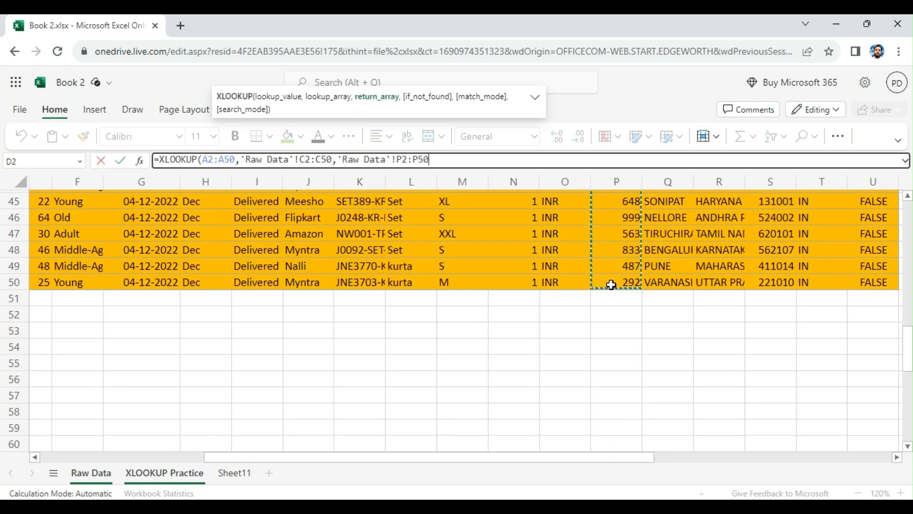
{"action": "type", "text": ",\"Not Fo"}
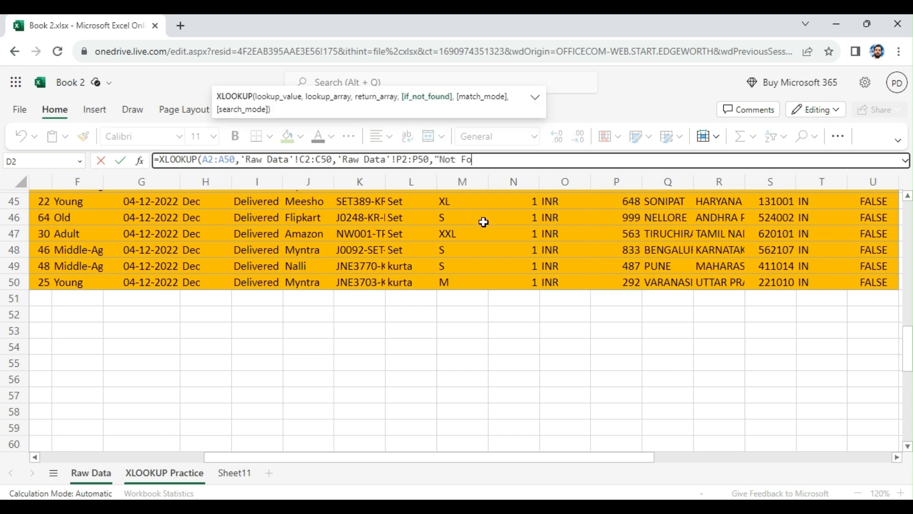
{"action": "type", "text": "uond\", "}
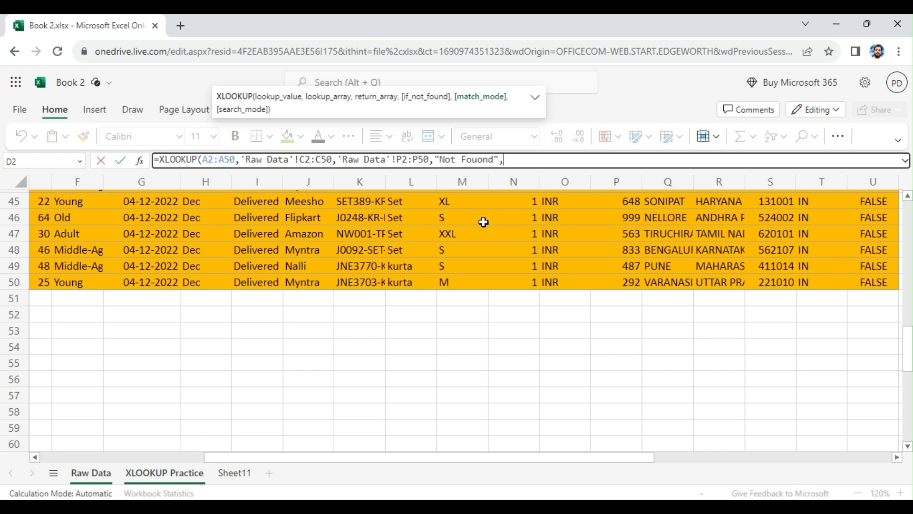
{"action": "type", "text": "0,1"}
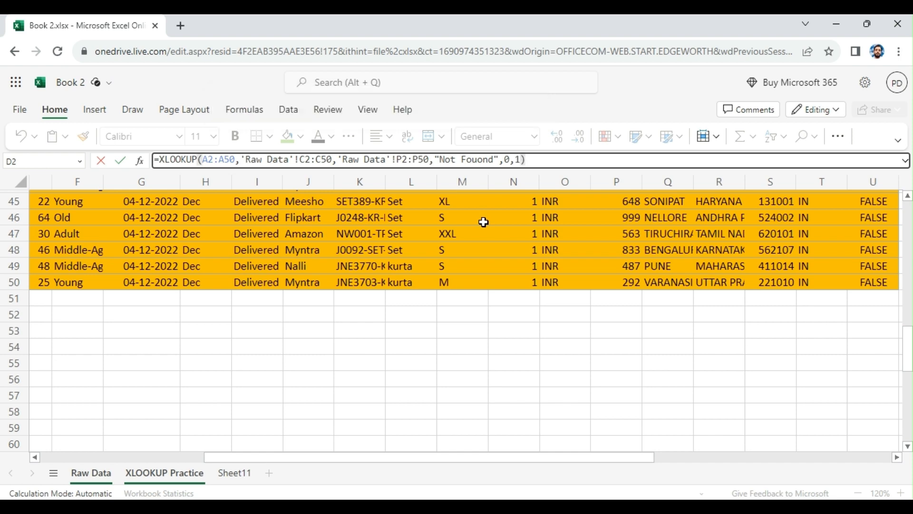
{"action": "key", "text": "Return"}
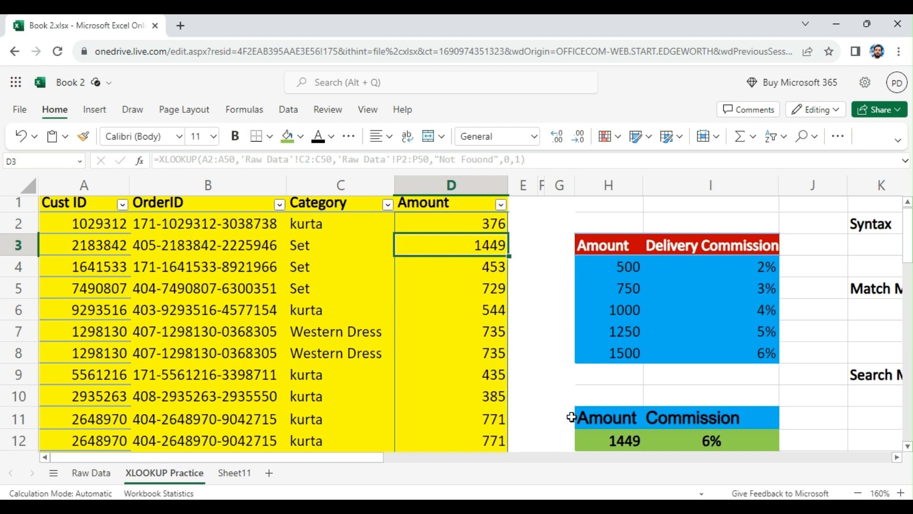
Examine the Match Mode notes on exact match and the two approximate match options beside the commission table
{"action": "left_click_drag", "start_coordinate": [313, 462], "coordinate": [430, 462]}
{"action": "left_click", "coordinate": [591, 291]}
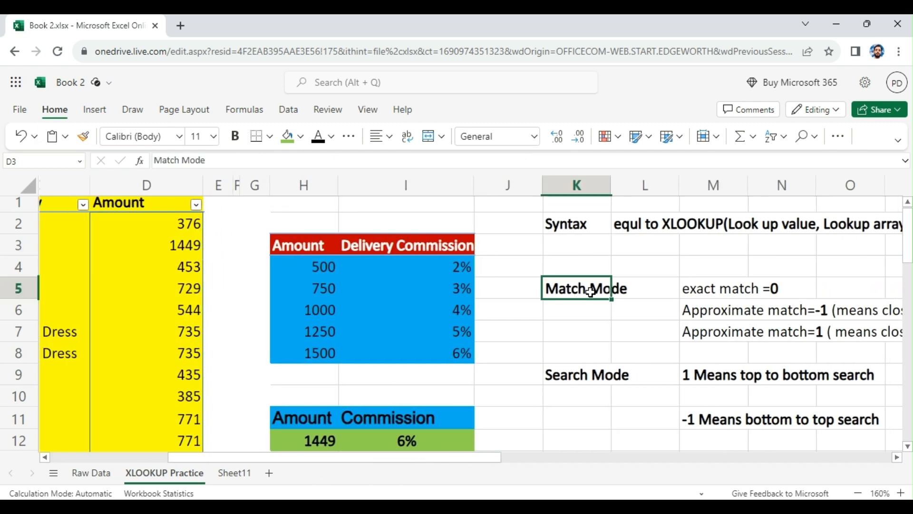
{"action": "left_click", "coordinate": [690, 291]}
{"action": "left_click", "coordinate": [694, 313]}
{"action": "left_click", "coordinate": [698, 338]}
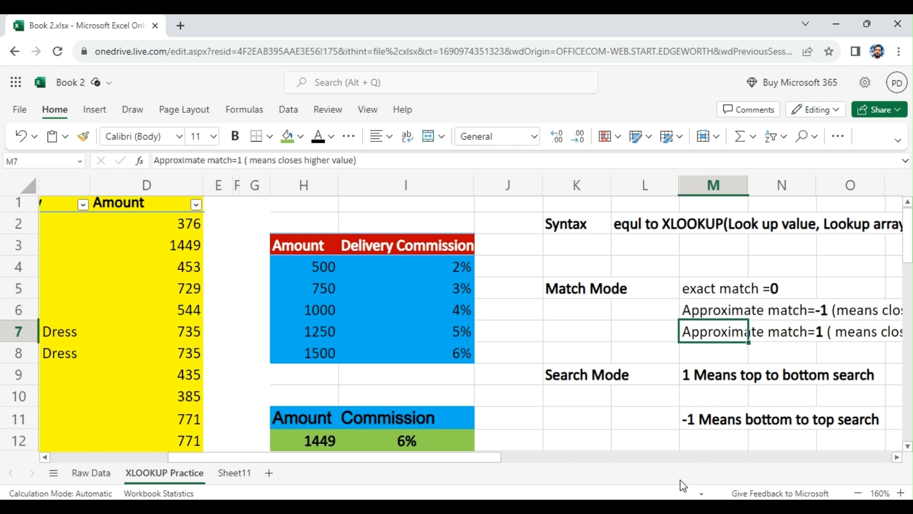
{"action": "left_click_drag", "start_coordinate": [493, 459], "coordinate": [533, 465]}
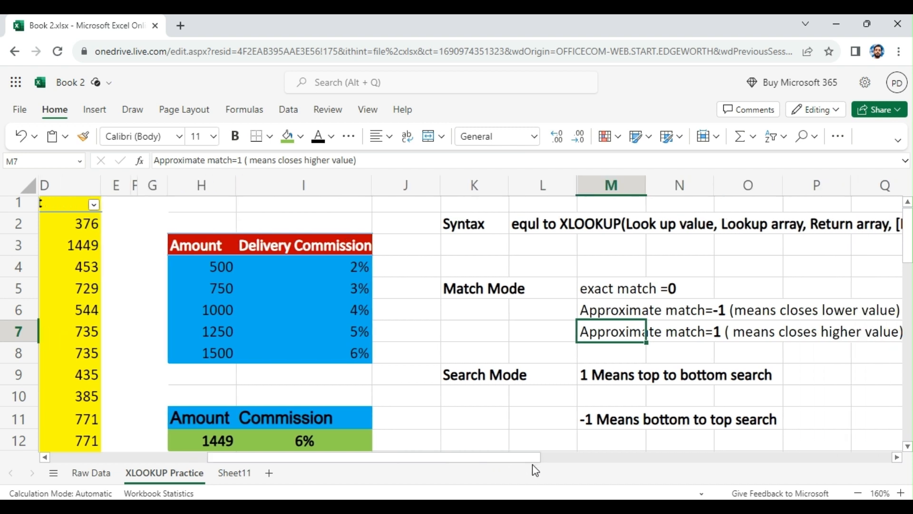
{"action": "left_click", "coordinate": [467, 288]}
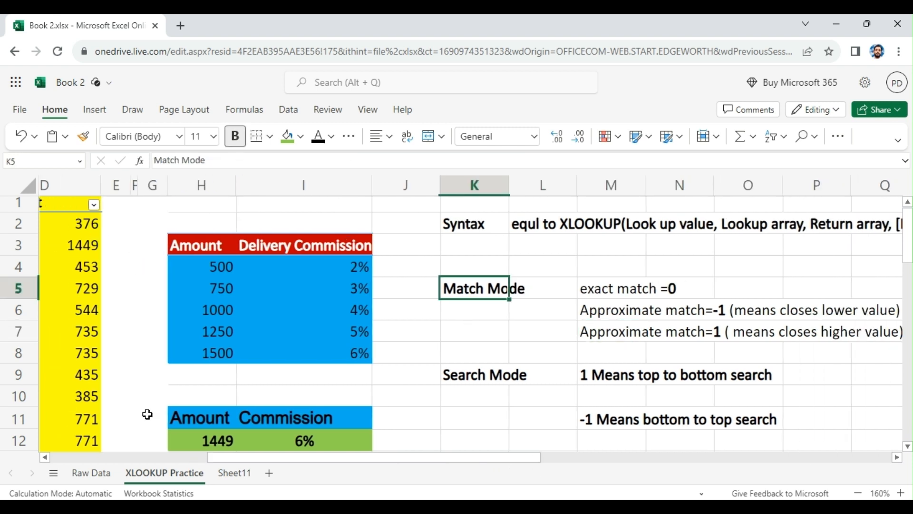
Clear the existing formula from the Commission cell I12 below the delivery commission table
{"action": "scroll", "coordinate": [271, 373], "scroll_direction": "down", "scroll_amount": 2}
{"action": "scroll", "coordinate": [279, 369], "scroll_direction": "up", "scroll_amount": 1}
{"action": "left_click", "coordinate": [292, 373]}
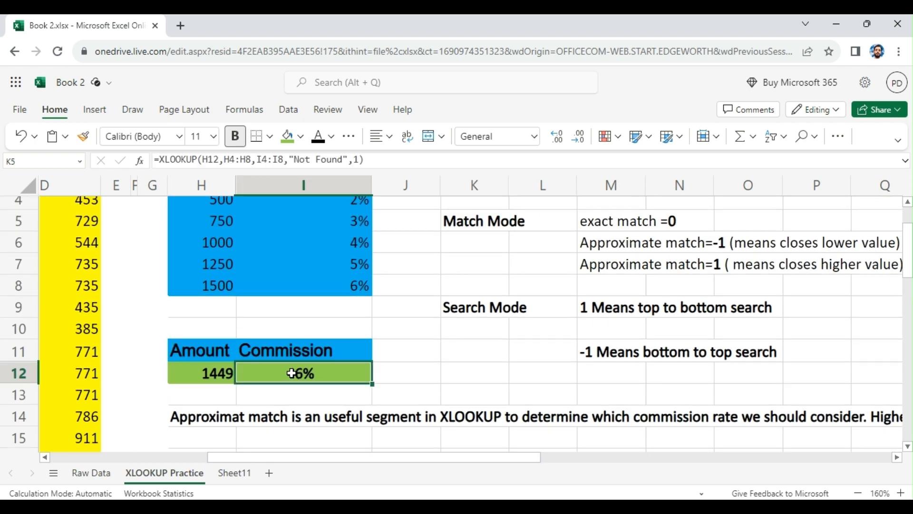
{"action": "key", "text": "Delete"}
{"action": "scroll", "coordinate": [234, 314], "scroll_direction": "up", "scroll_amount": 3}
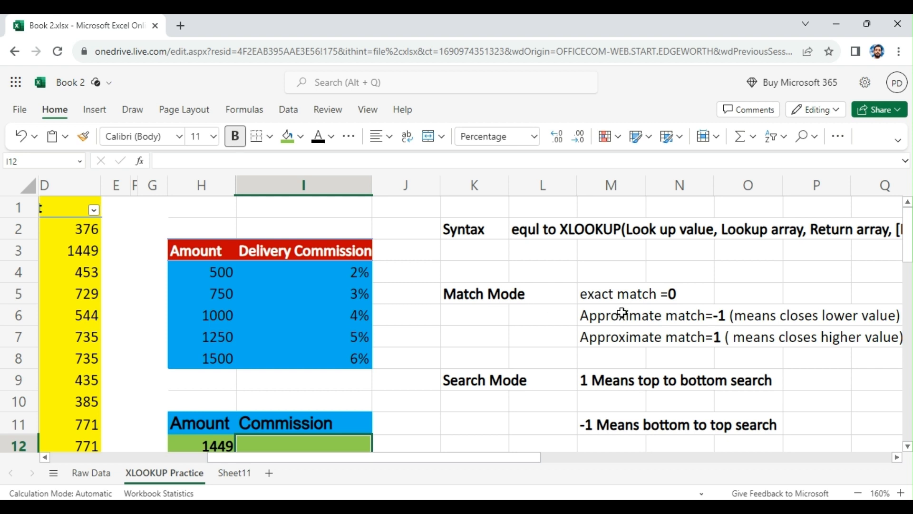
Start an XLOOKUP formula in Commission cell I12 with lookup value H12 and the commission table's Amount range H4:H8 as lookup array
{"action": "scroll", "coordinate": [404, 356], "scroll_direction": "down", "scroll_amount": 1}
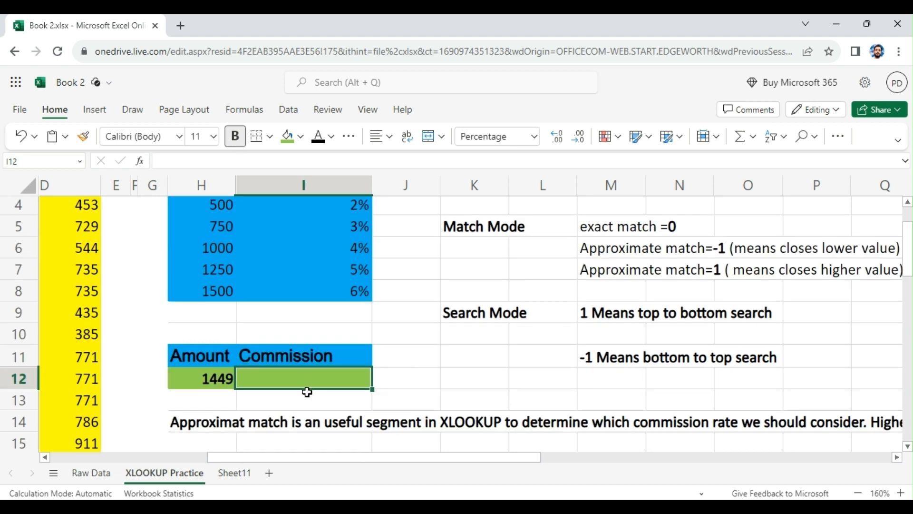
{"action": "type", "text": "="}
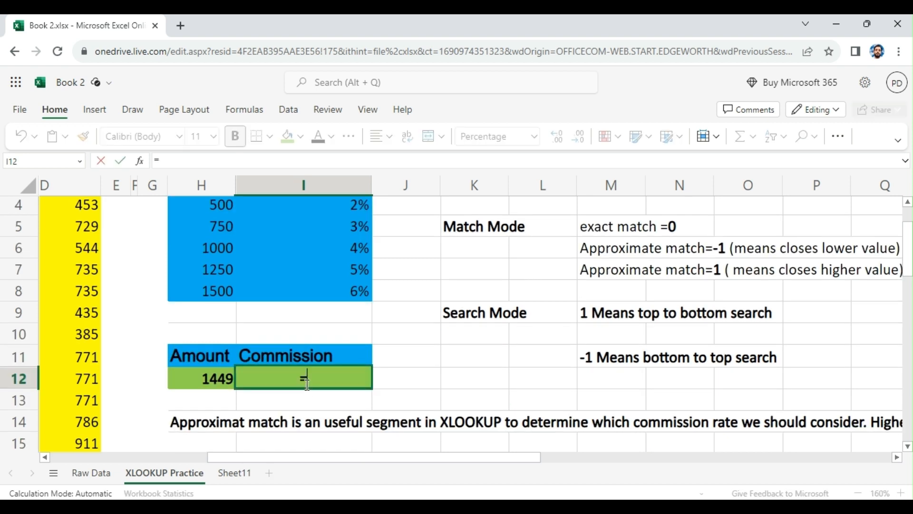
{"action": "type", "text": "XLOOKU"}
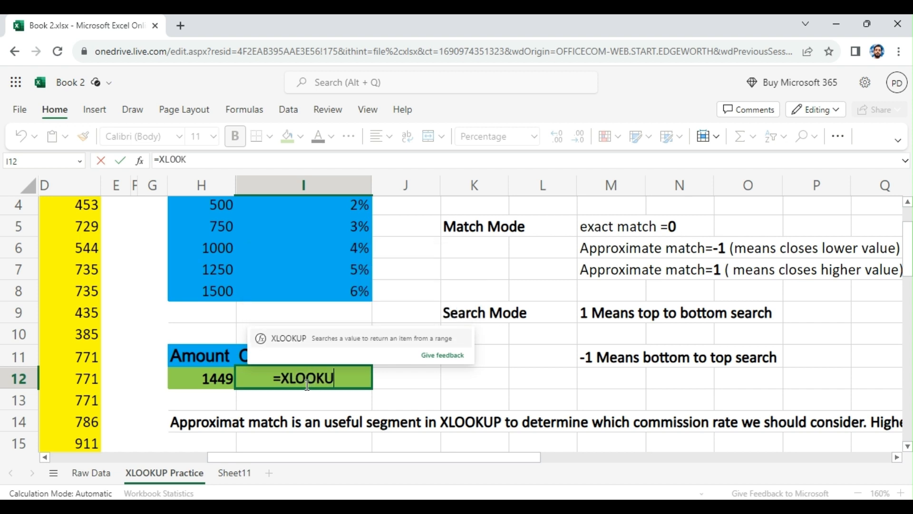
{"action": "type", "text": "P("}
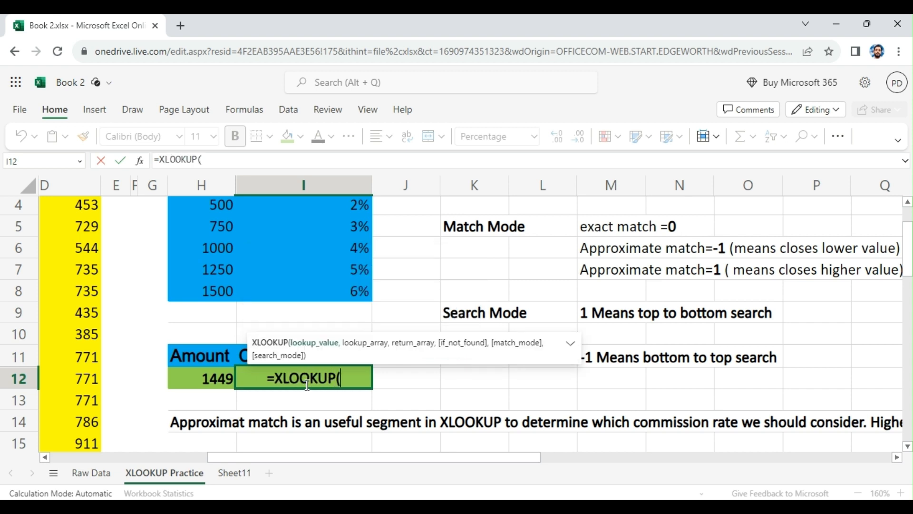
{"action": "left_click", "coordinate": [195, 392]}
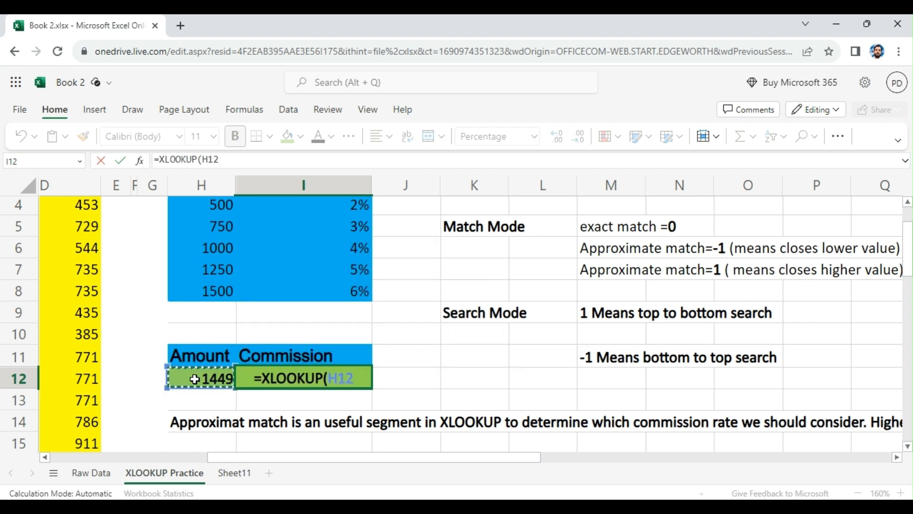
{"action": "type", "text": ","}
{"action": "scroll", "coordinate": [195, 315], "scroll_direction": "up", "scroll_amount": 1}
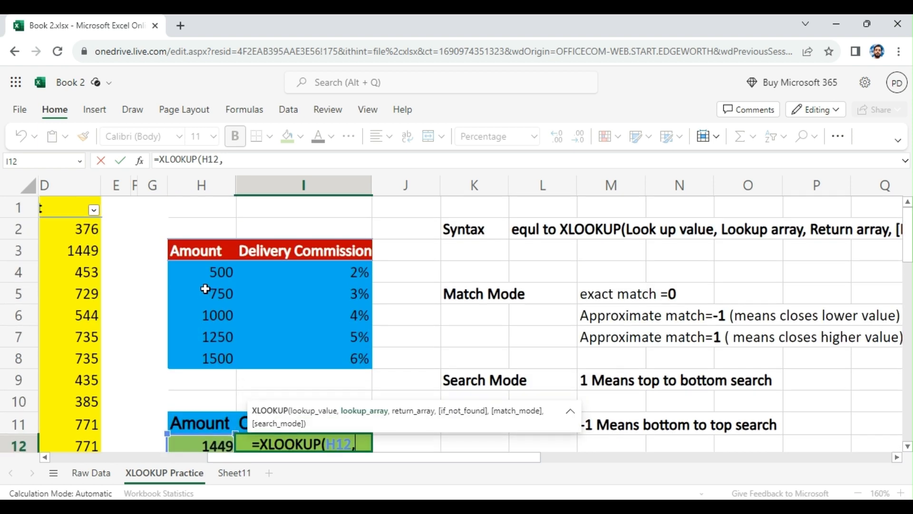
{"action": "left_click_drag", "start_coordinate": [200, 271], "coordinate": [204, 357]}
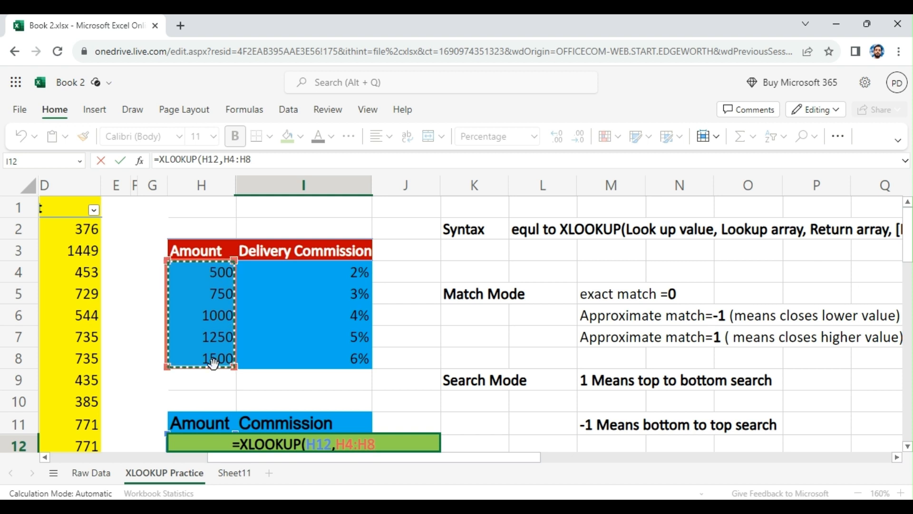
{"action": "type", "text": ","}
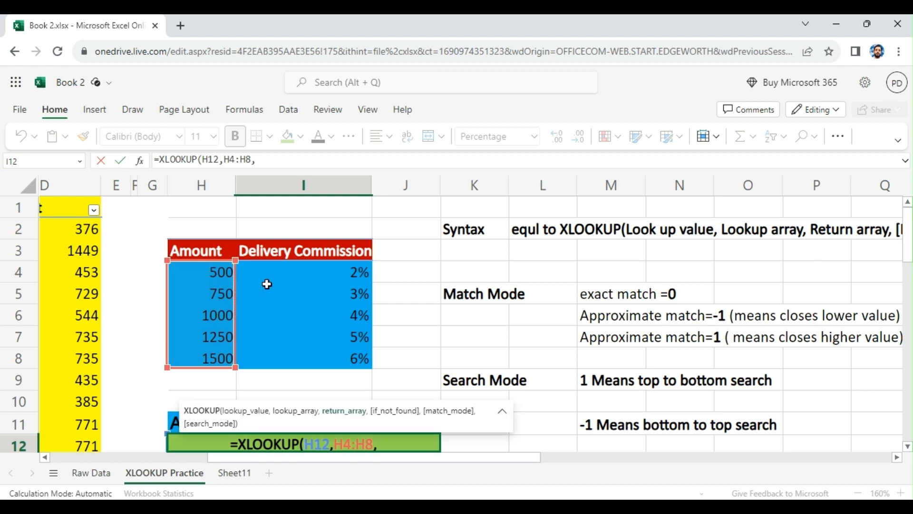
Complete the Commission formula in I12 with return array I4:I8, "Not Available" as the fallback and match mode 1
{"action": "left_click_drag", "start_coordinate": [306, 271], "coordinate": [310, 355]}
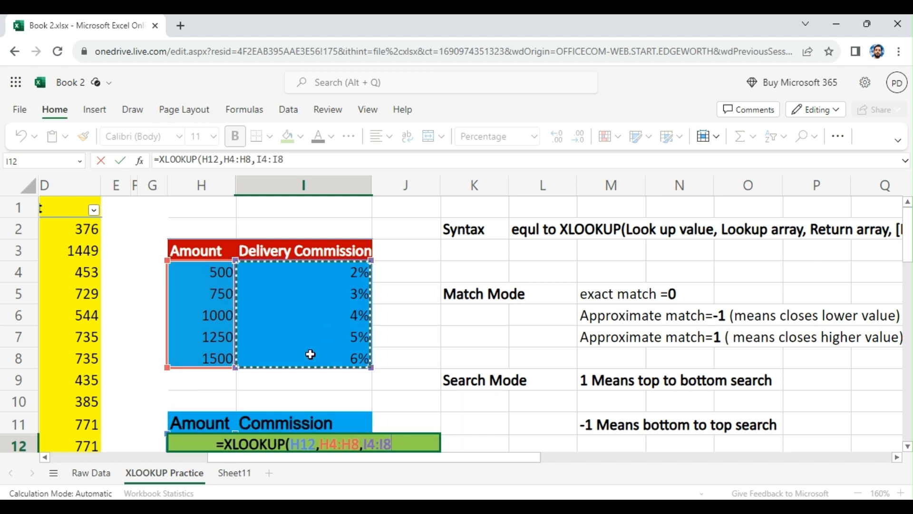
{"action": "type", "text": ","}
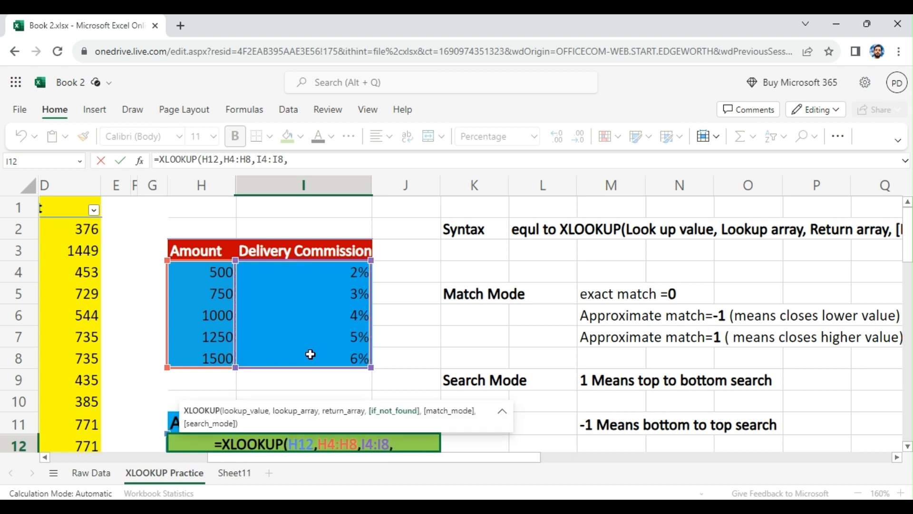
{"action": "type", "text": "\"Not"}
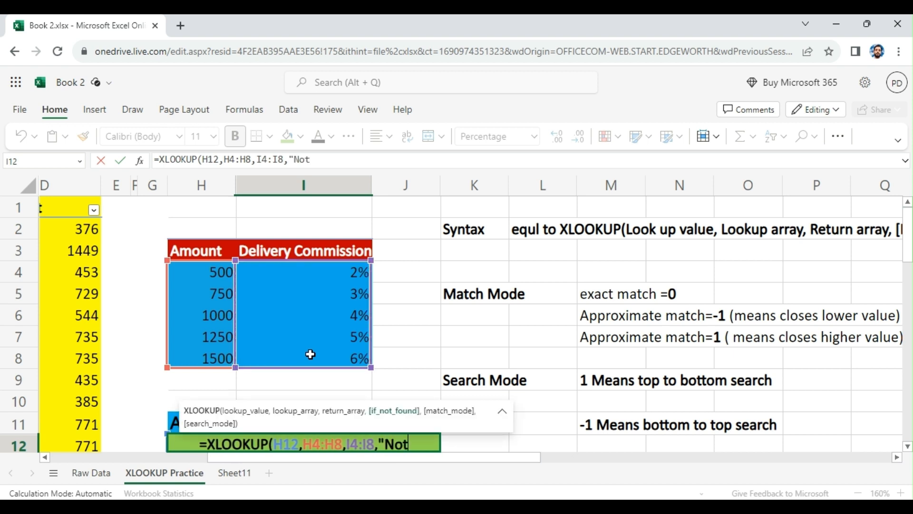
{"action": "type", "text": " Avai"}
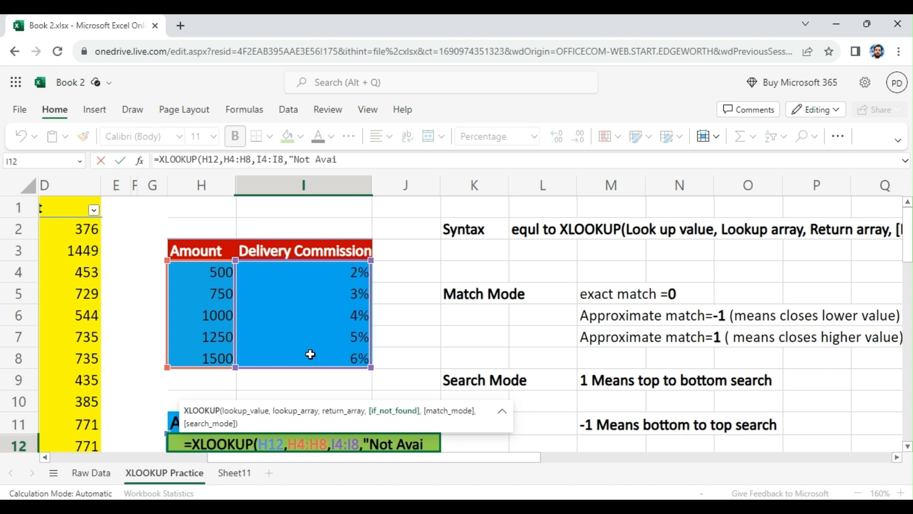
{"action": "type", "text": "l"}
{"action": "type", "text": "lab"}
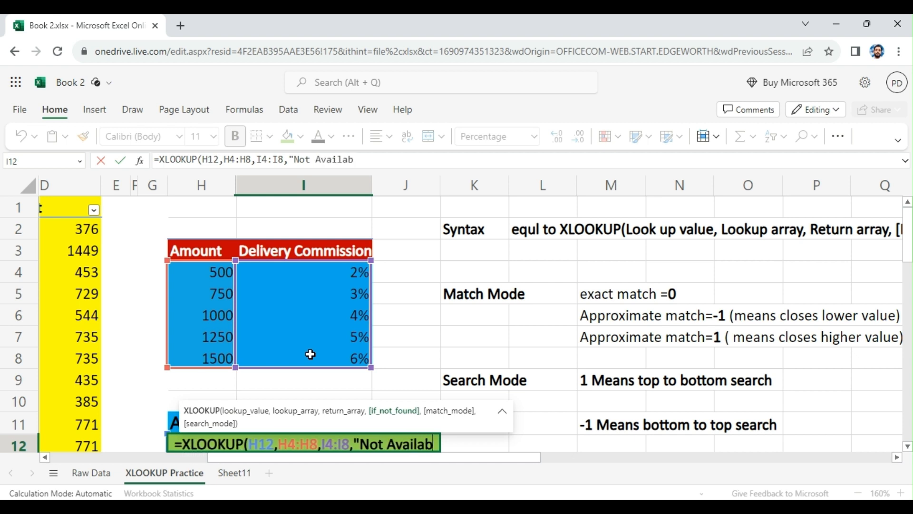
{"action": "type", "text": "le\""}
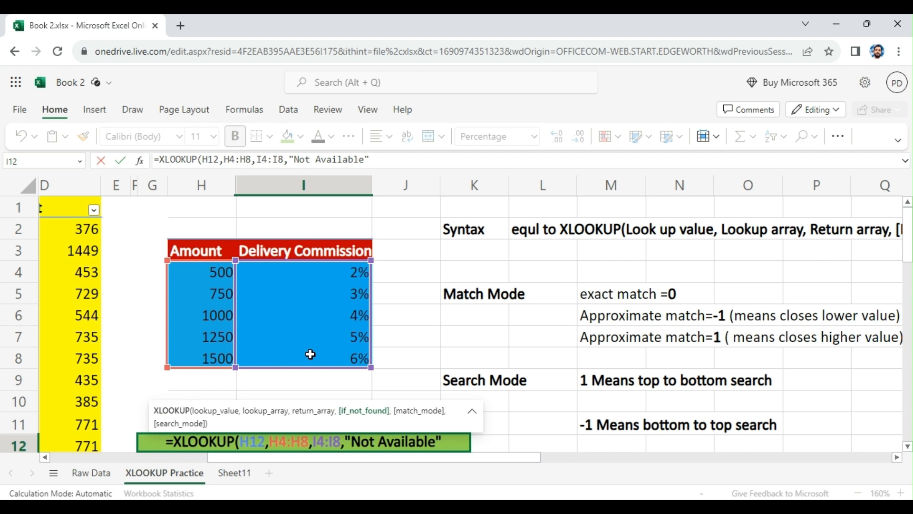
{"action": "type", "text": ","}
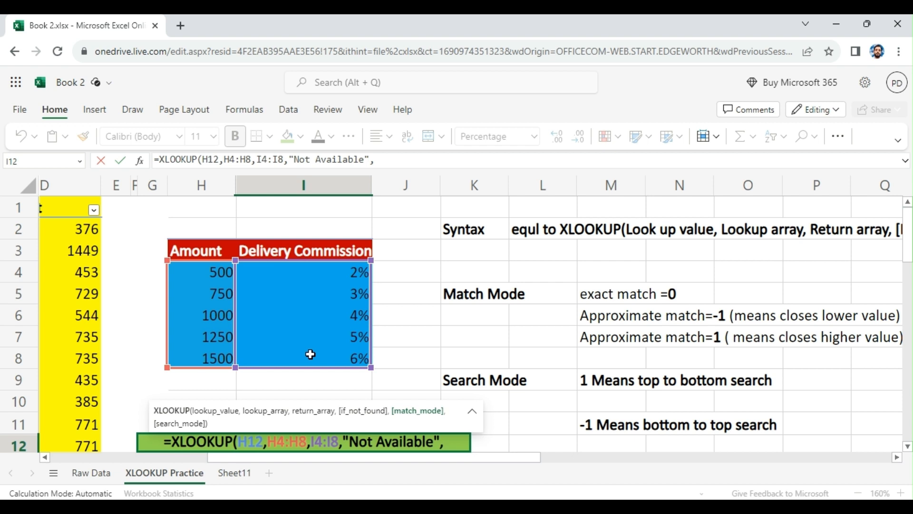
{"action": "type", "text": "1"}
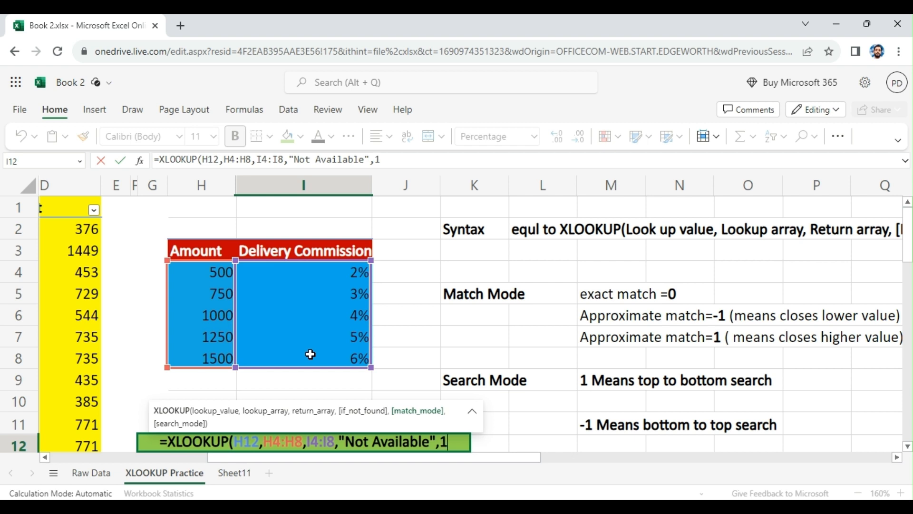
{"action": "type", "text": ")"}
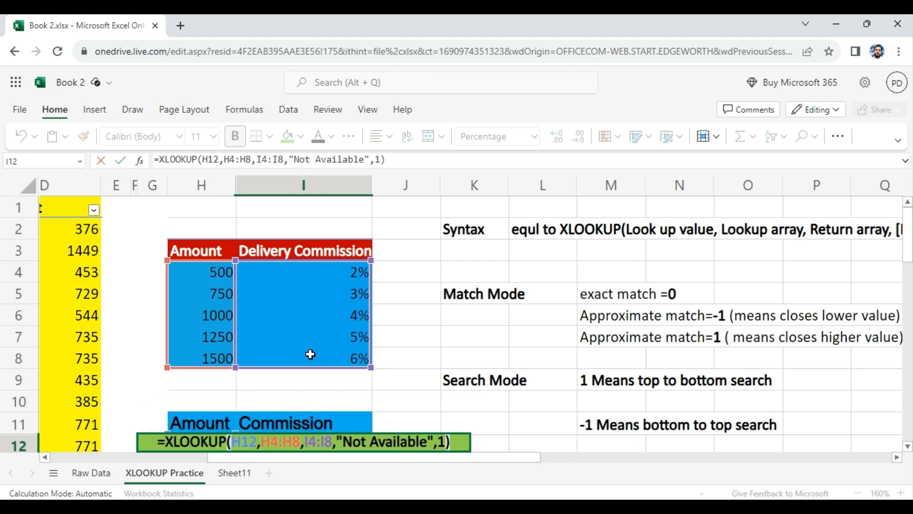
{"action": "key", "text": "Return"}
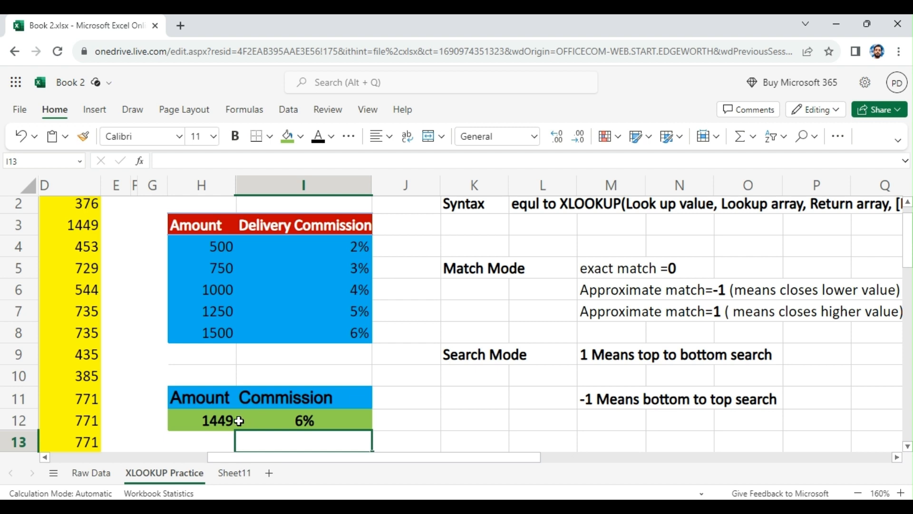
Check the lookup amount against the commission table and change the match mode in the I12 formula to -1
{"action": "left_click", "coordinate": [215, 419]}
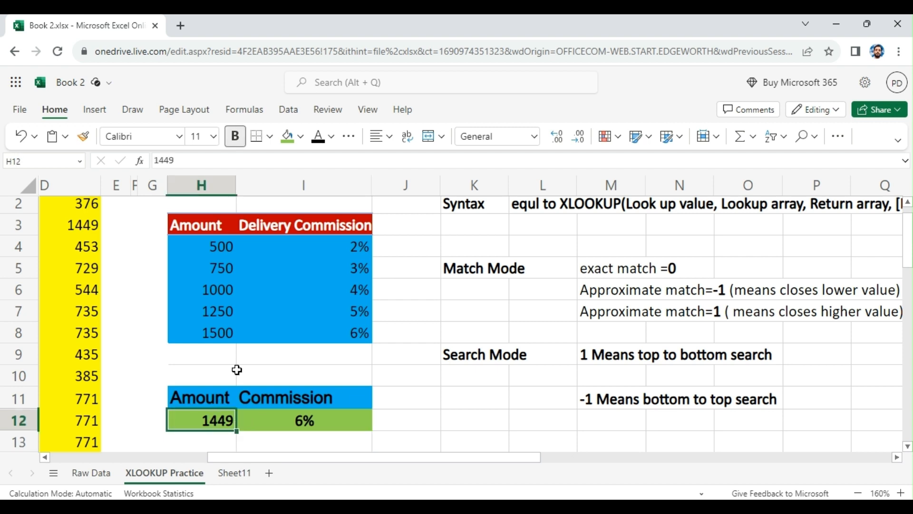
{"action": "double_click", "coordinate": [285, 420]}
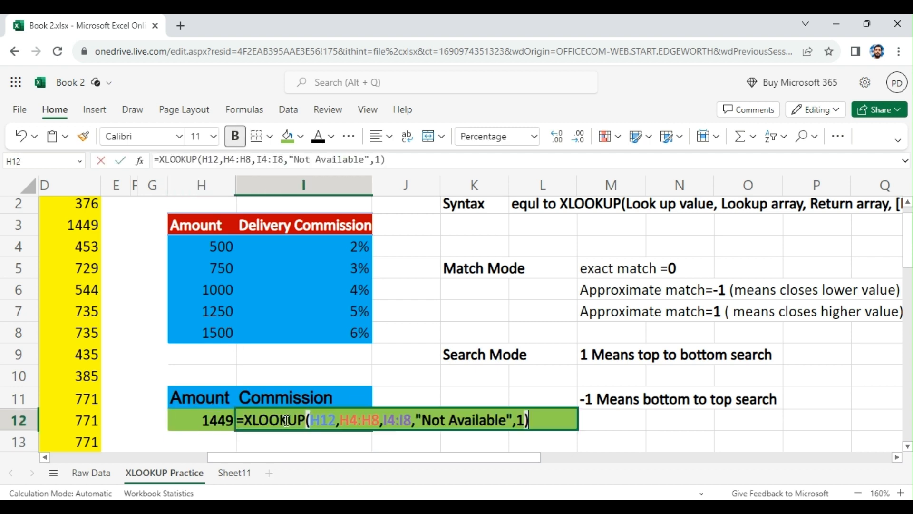
{"action": "left_click", "coordinate": [227, 350]}
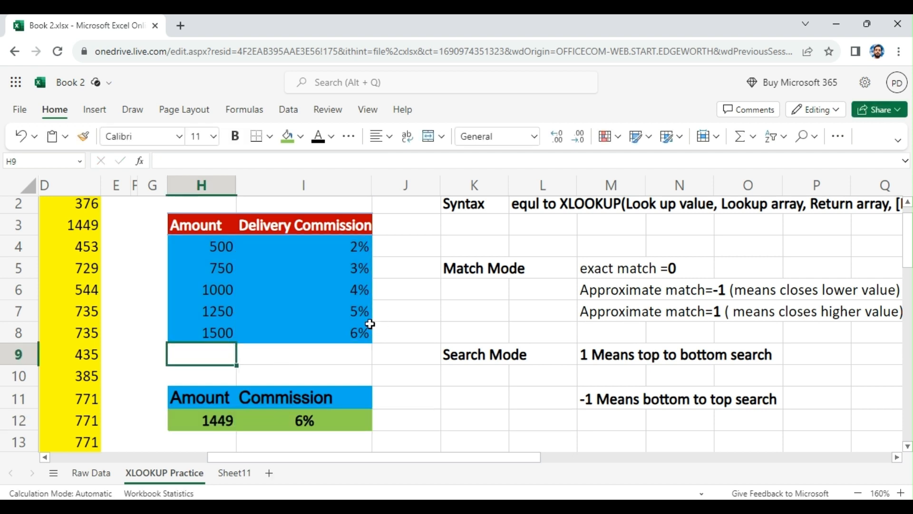
{"action": "left_click", "coordinate": [226, 337]}
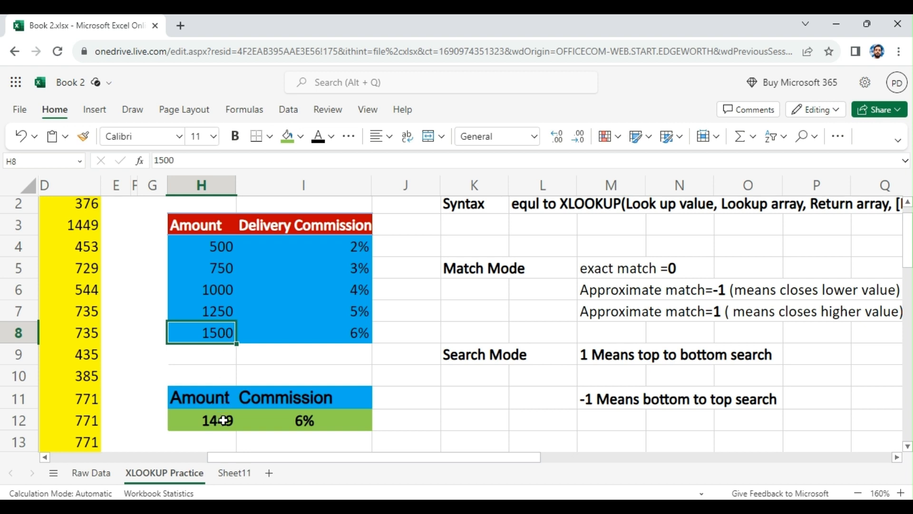
{"action": "left_click", "coordinate": [364, 337]}
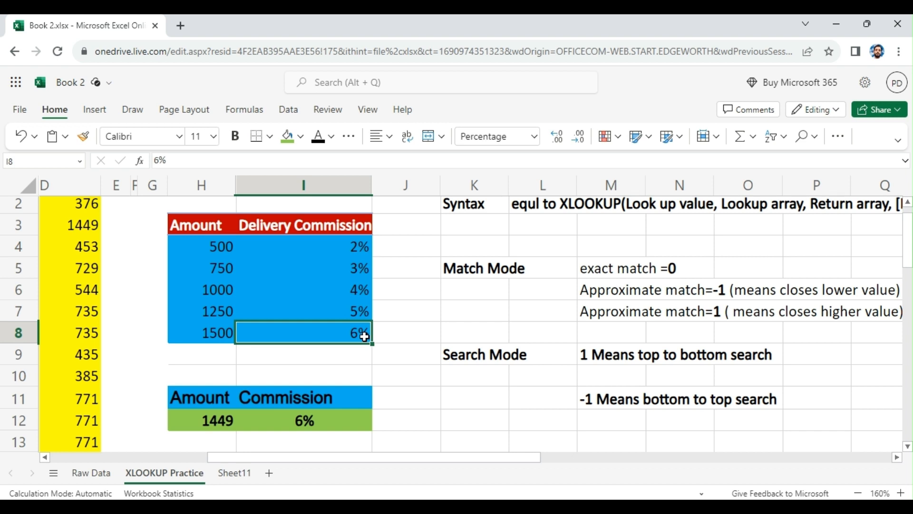
{"action": "left_click", "coordinate": [315, 419]}
{"action": "double_click", "coordinate": [315, 419]}
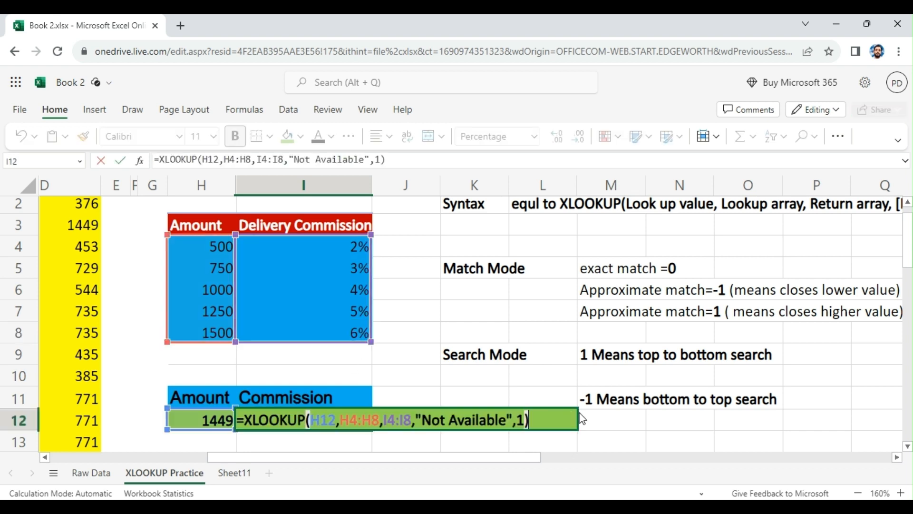
{"action": "left_click", "coordinate": [520, 420]}
{"action": "type", "text": "-"}
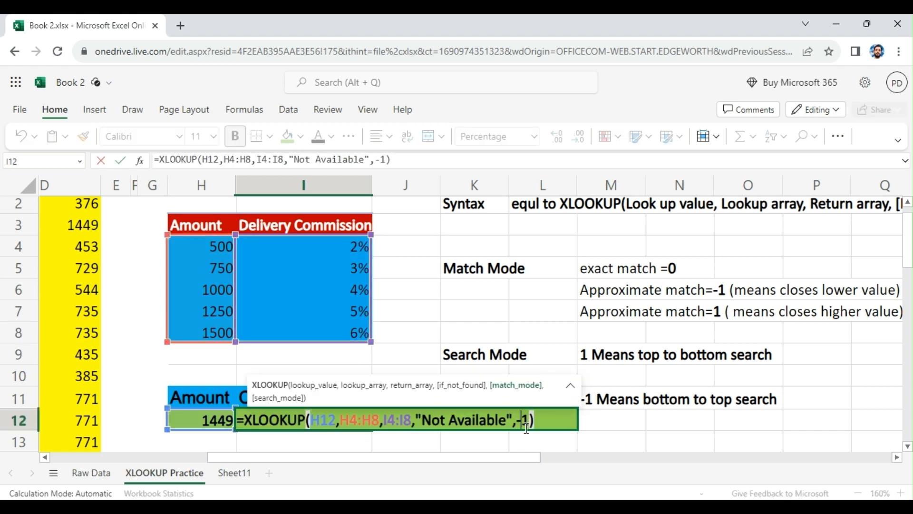
{"action": "key", "text": "Return"}
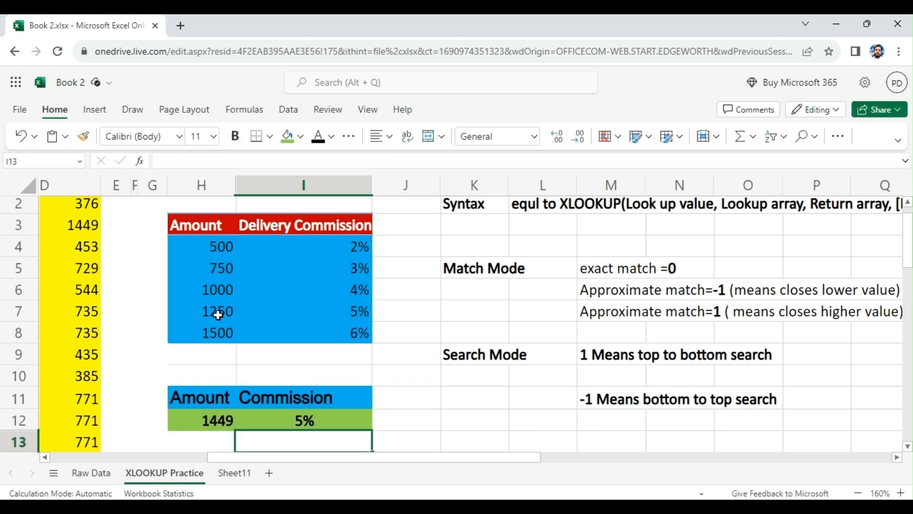
Test the closest-lower match by setting the Amount in H12 to 1550 and reviewing the Commission formula in I12
{"action": "left_click", "coordinate": [369, 313]}
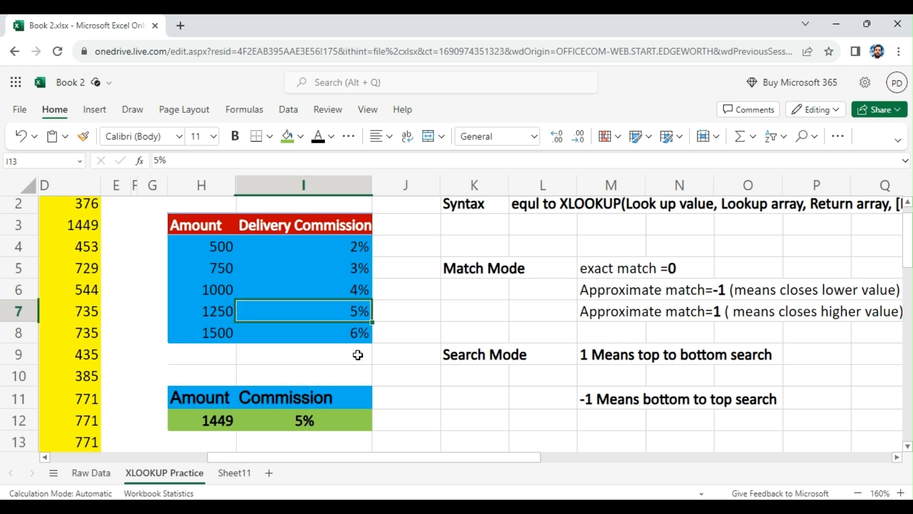
{"action": "left_click", "coordinate": [320, 422]}
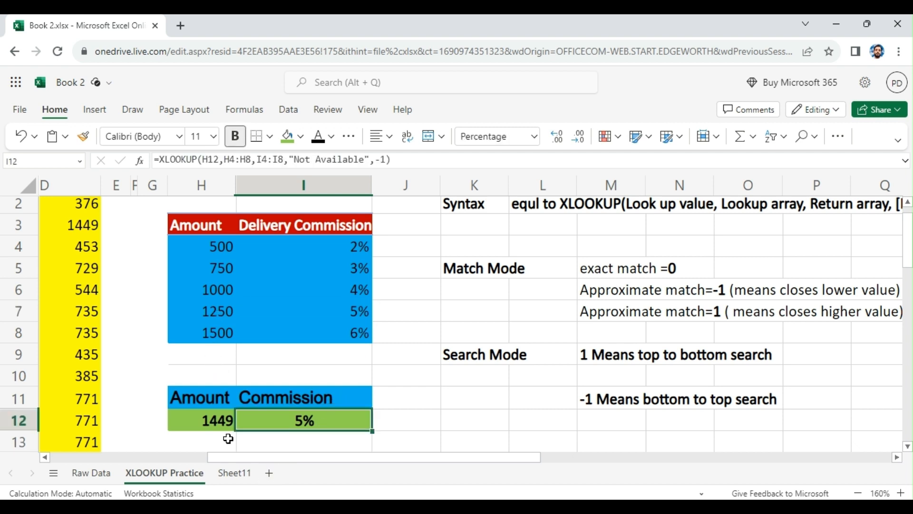
{"action": "left_click", "coordinate": [221, 424]}
{"action": "type", "text": "1550"}
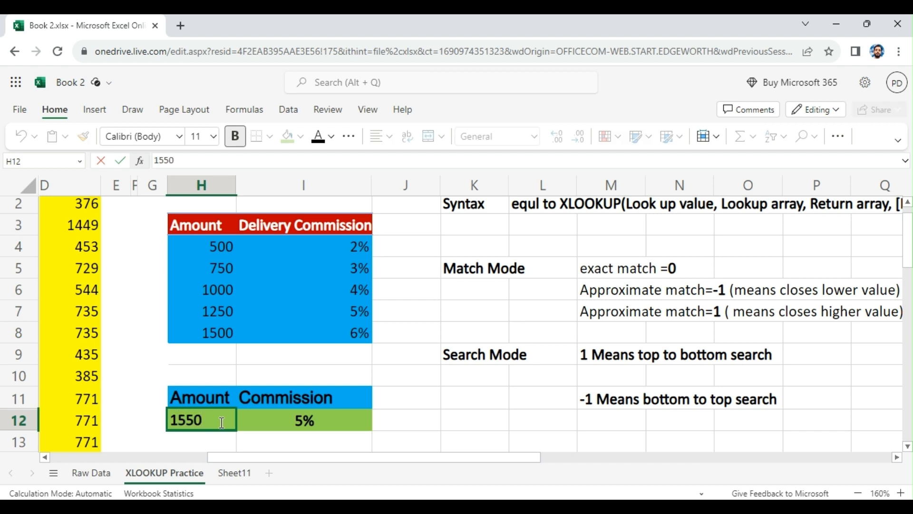
{"action": "key", "text": "Return"}
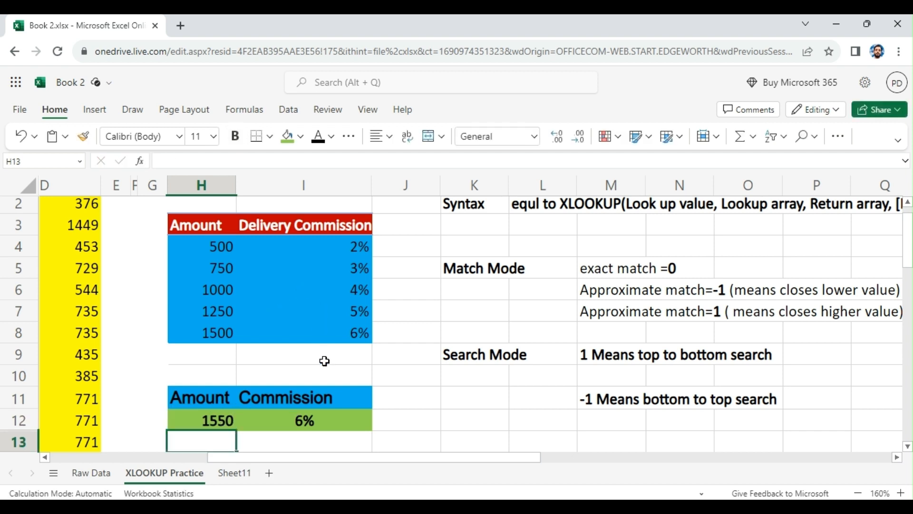
{"action": "left_click", "coordinate": [292, 420]}
{"action": "double_click", "coordinate": [291, 421]}
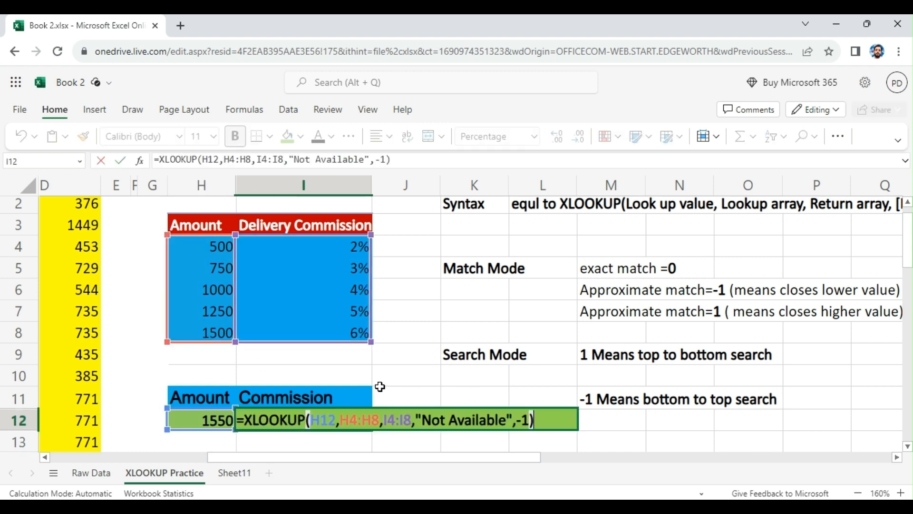
{"action": "left_click", "coordinate": [420, 381]}
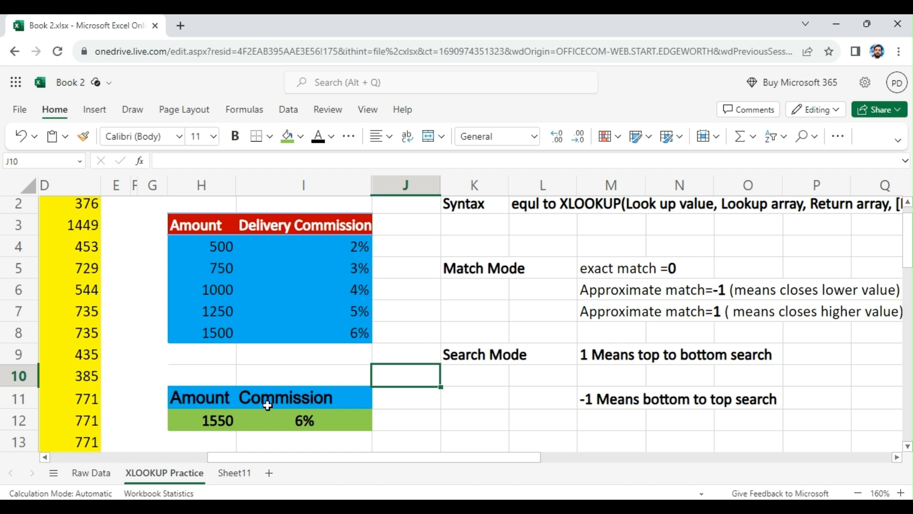
Set the lookup Amount in H12 to 1800 to test another value above the commission table's highest amount
{"action": "left_click", "coordinate": [227, 423]}
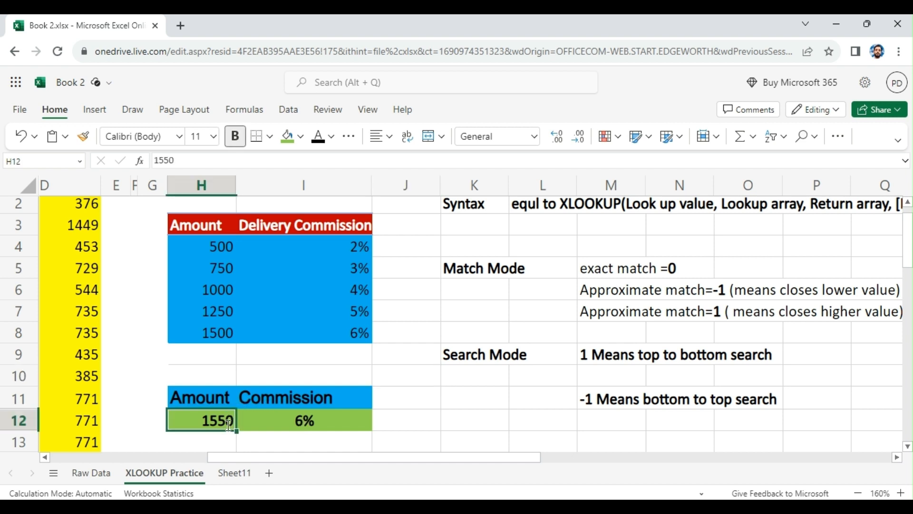
{"action": "type", "text": "1800"}
{"action": "key", "text": "Return"}
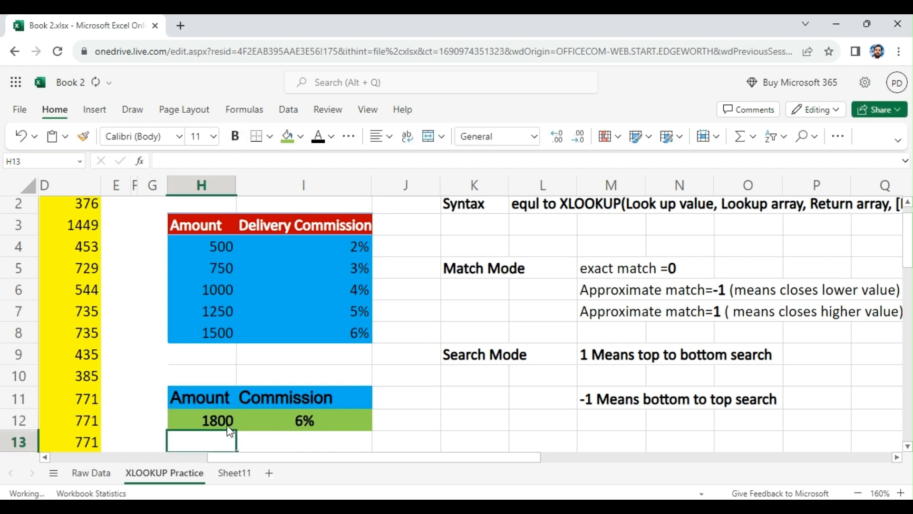
Set the lookup Amount in H12 to 376, matching the amount in D2, and review the Commission formula in I12
{"action": "left_click", "coordinate": [204, 422]}
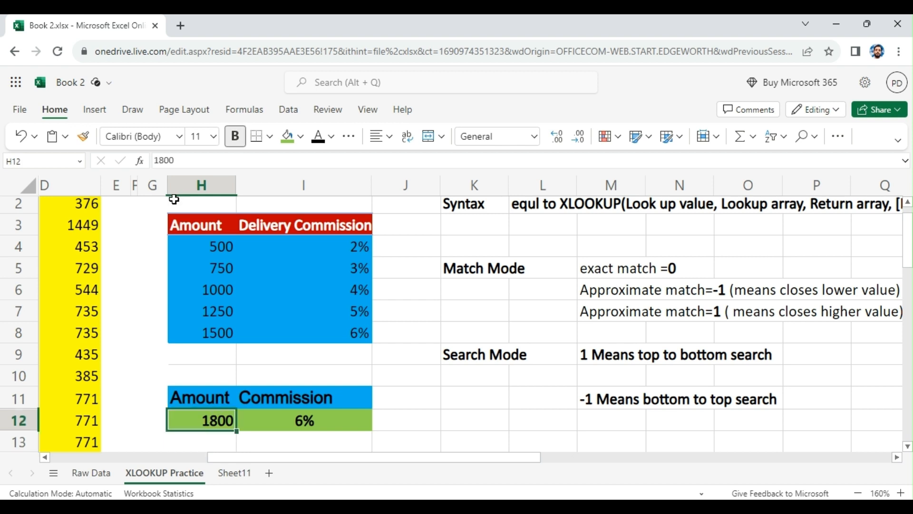
{"action": "left_click", "coordinate": [84, 203]}
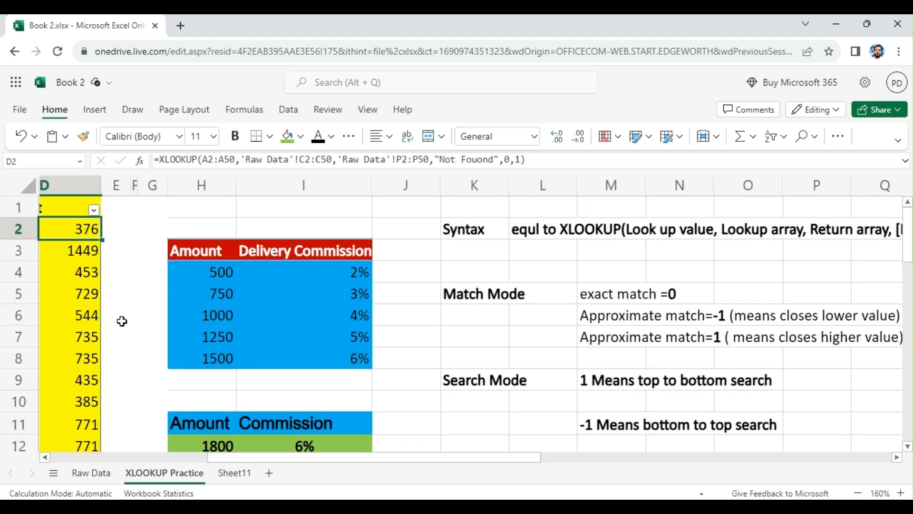
{"action": "left_click", "coordinate": [210, 440]}
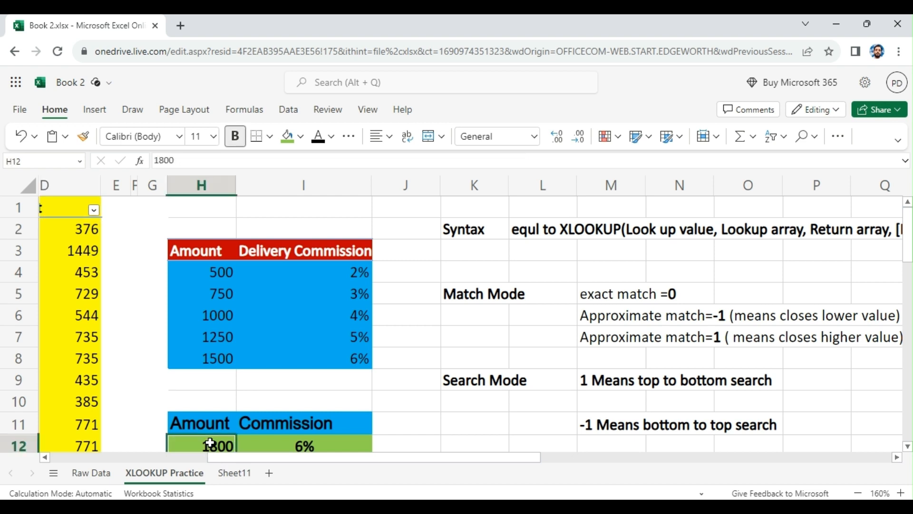
{"action": "type", "text": "376"}
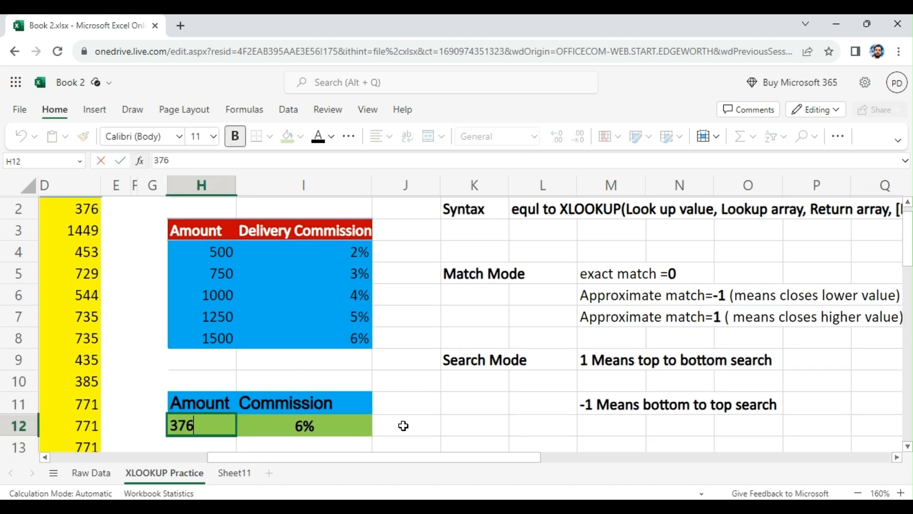
{"action": "left_click", "coordinate": [404, 425]}
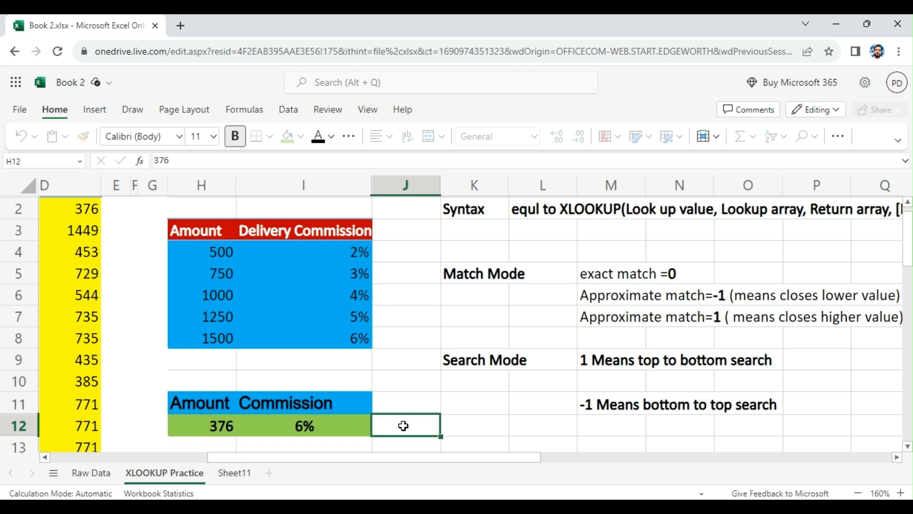
{"action": "left_click", "coordinate": [333, 428]}
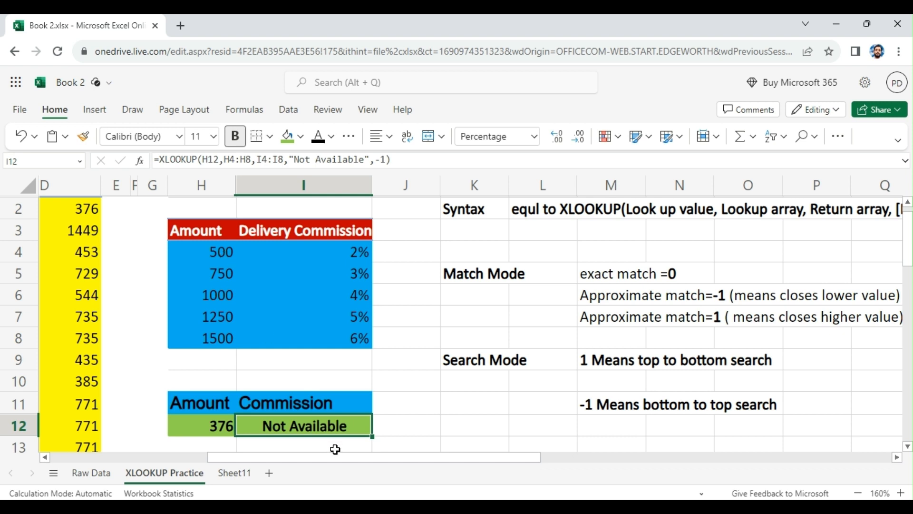
{"action": "double_click", "coordinate": [326, 426]}
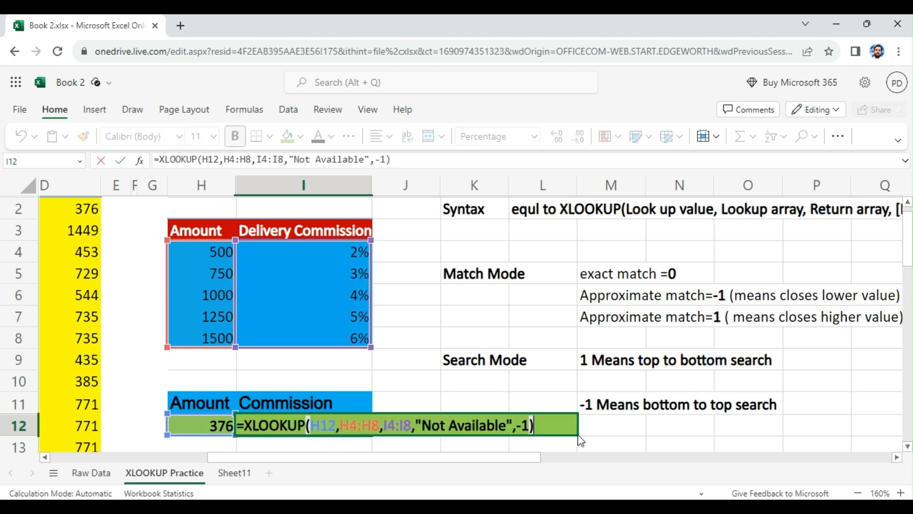
{"action": "left_click", "coordinate": [358, 375]}
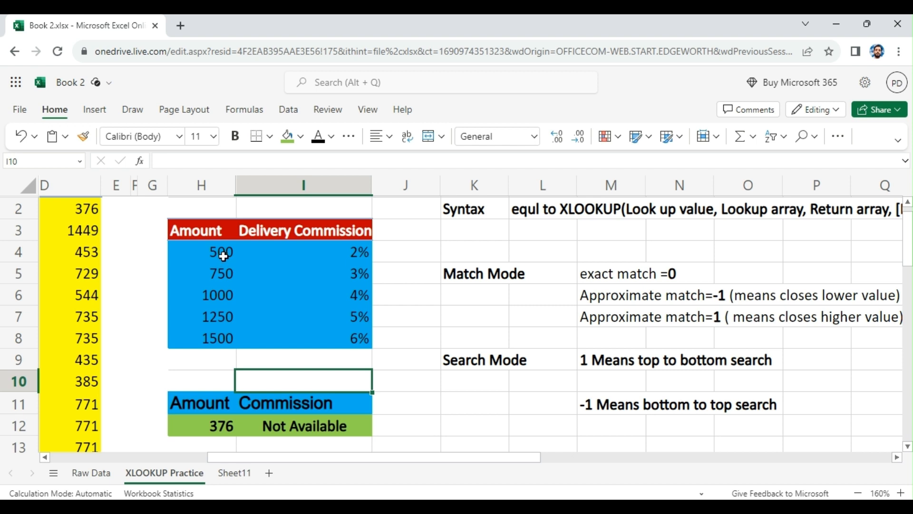
{"action": "left_click", "coordinate": [210, 423]}
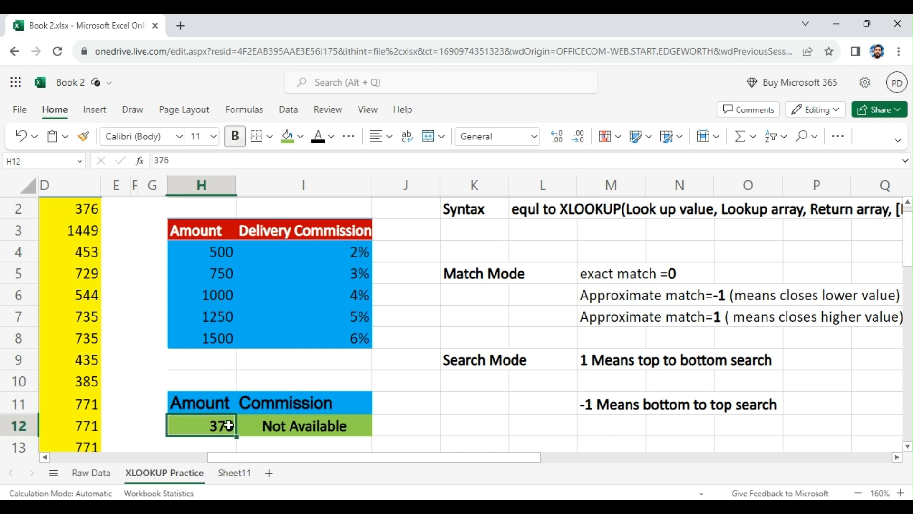
Change the match mode of the XLOOKUP formula in I12 to 1 for the closest higher value
{"action": "left_click", "coordinate": [302, 425]}
{"action": "double_click", "coordinate": [301, 425]}
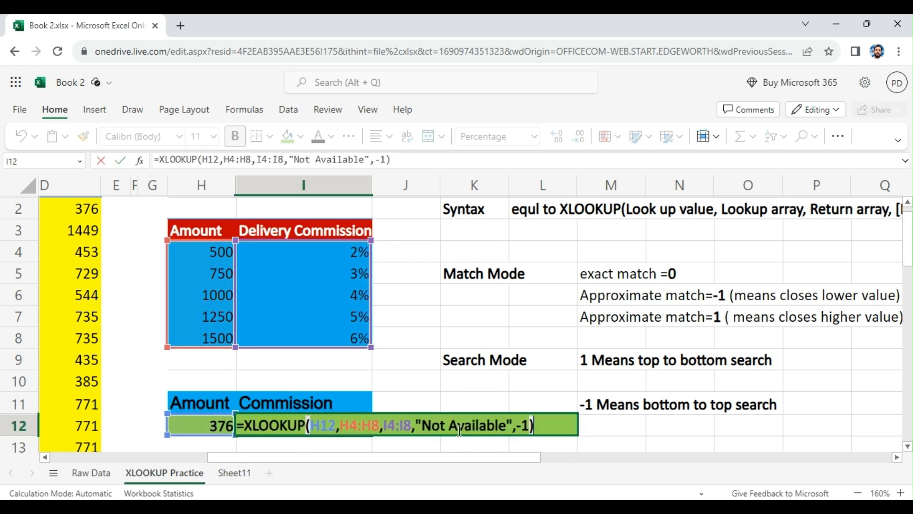
{"action": "left_click", "coordinate": [526, 423]}
{"action": "key", "text": "BackSpace"}
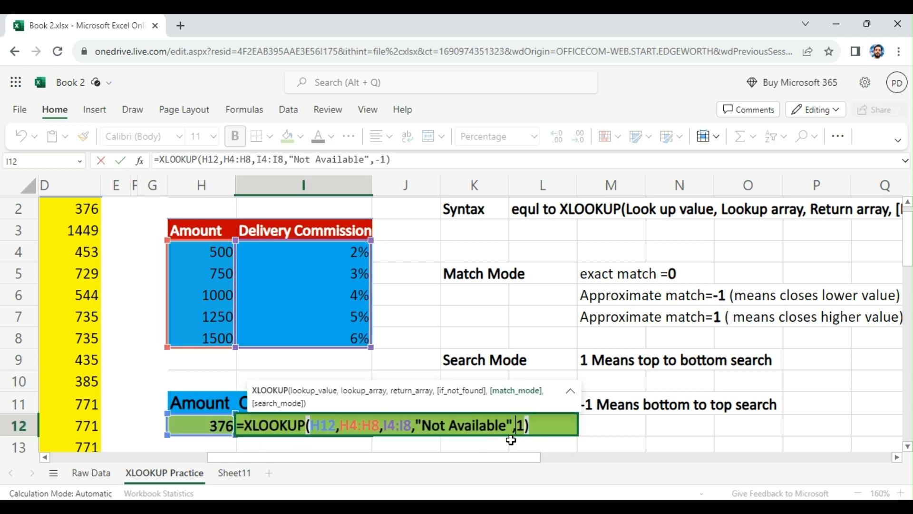
{"action": "key", "text": "Return"}
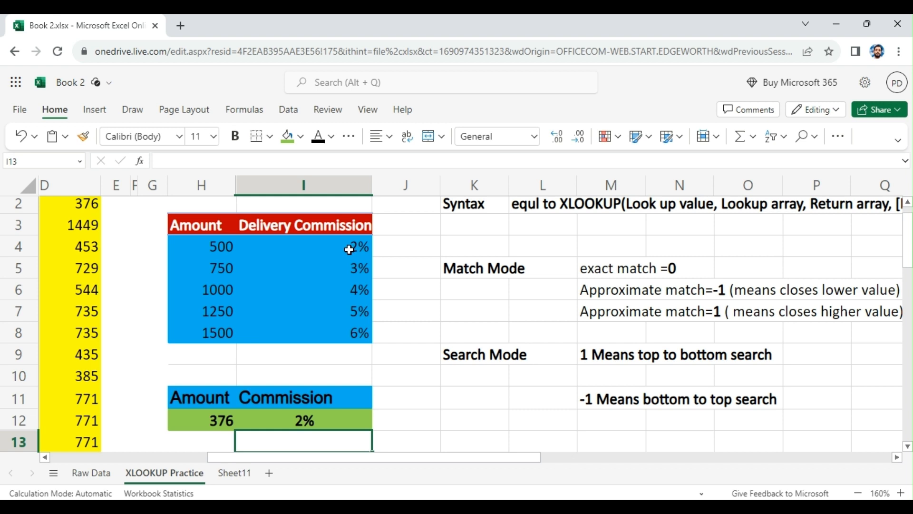
Set the lookup Amount in H12 to 1500, the highest amount in the commission table
{"action": "left_click", "coordinate": [216, 423]}
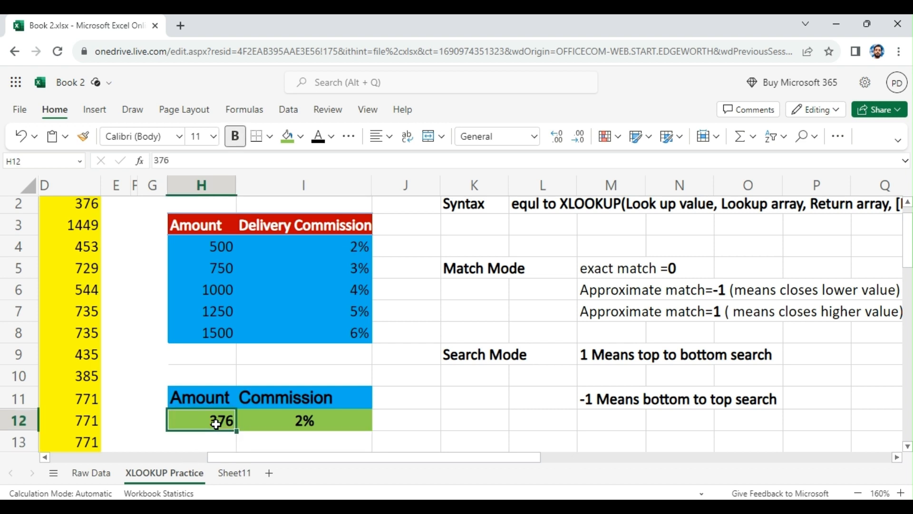
{"action": "type", "text": "1500"}
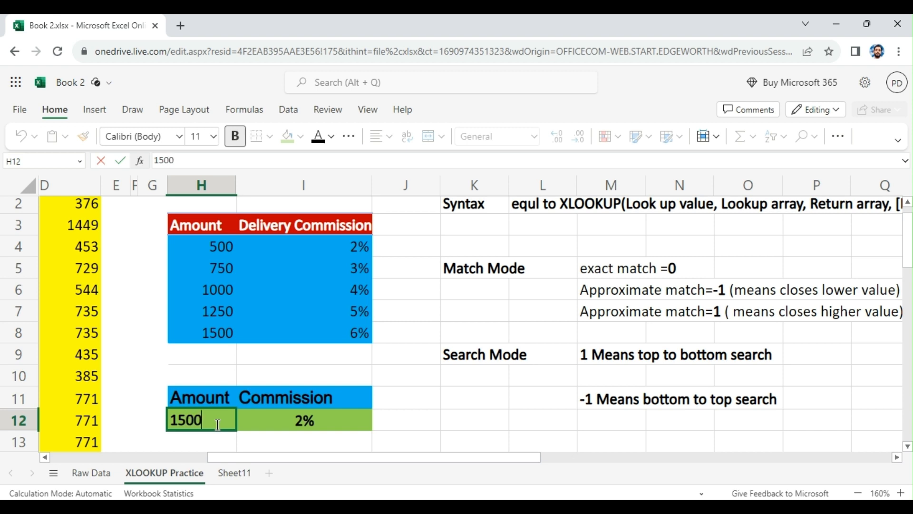
{"action": "key", "text": "Return"}
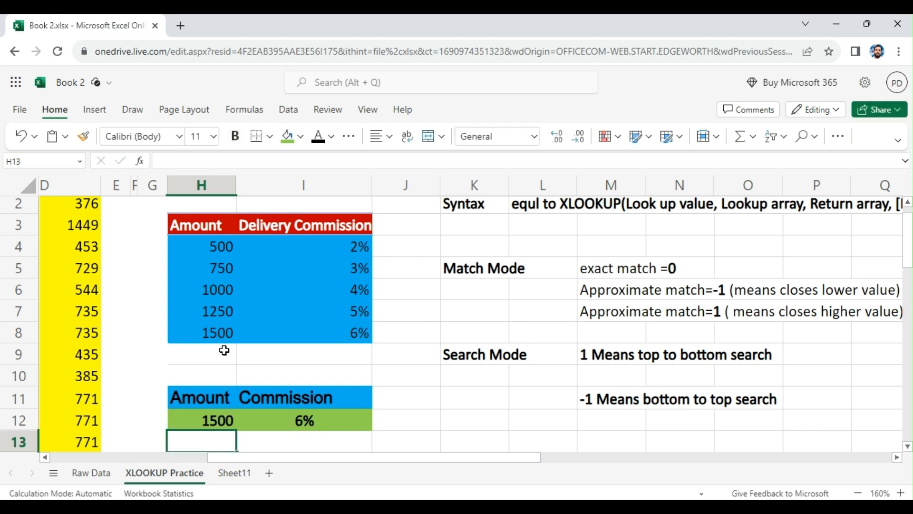
Set the match mode in the I12 Commission formula to -1 to test the closest lower value for 1500
{"action": "double_click", "coordinate": [314, 417]}
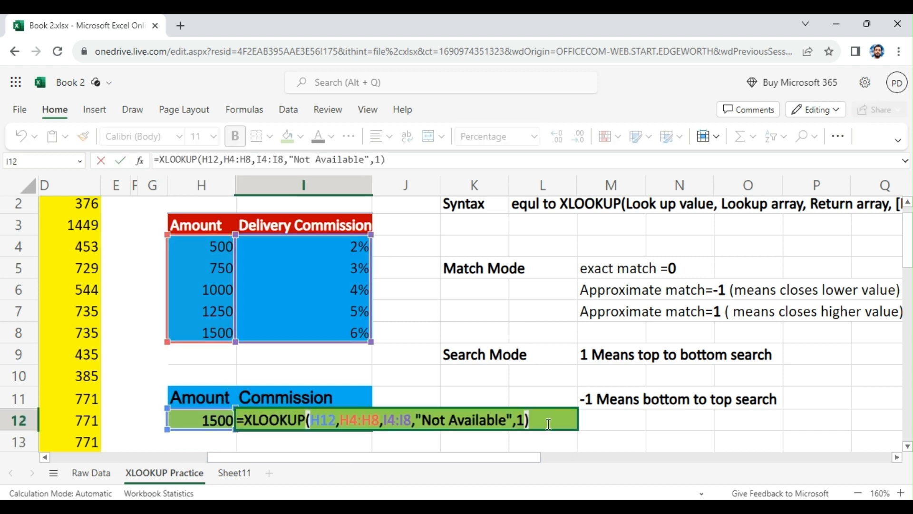
{"action": "left_click", "coordinate": [525, 420]}
{"action": "key", "text": "BackSpace"}
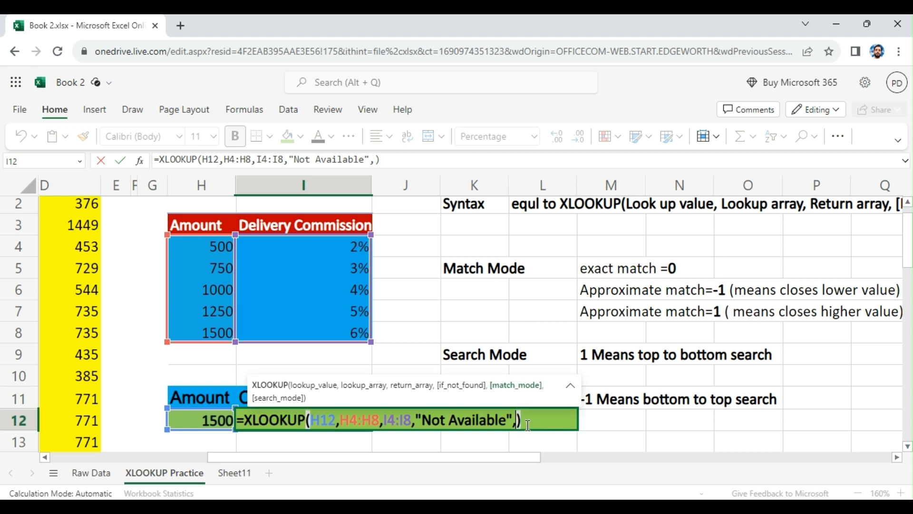
{"action": "type", "text": "-1"}
{"action": "key", "text": "Return"}
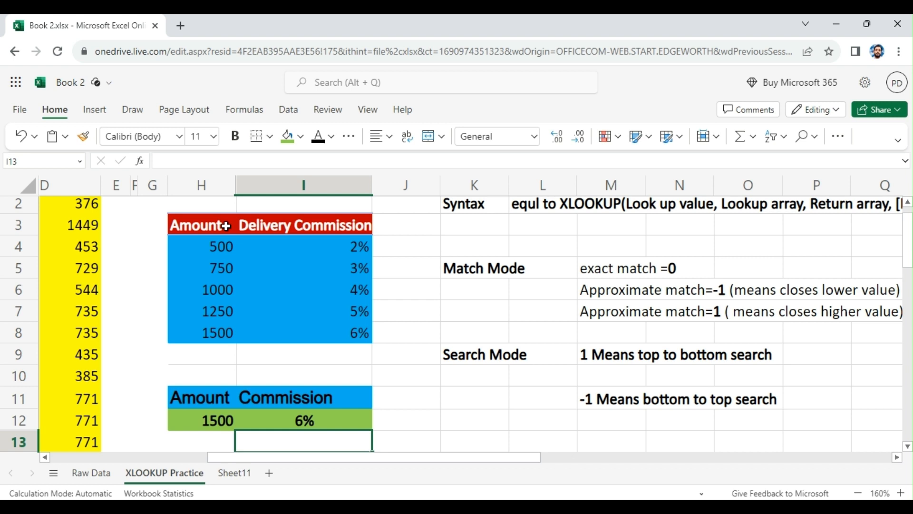
Set the lookup Amount in H12 to 453 and review the Commission formula in I12
{"action": "left_click", "coordinate": [219, 426]}
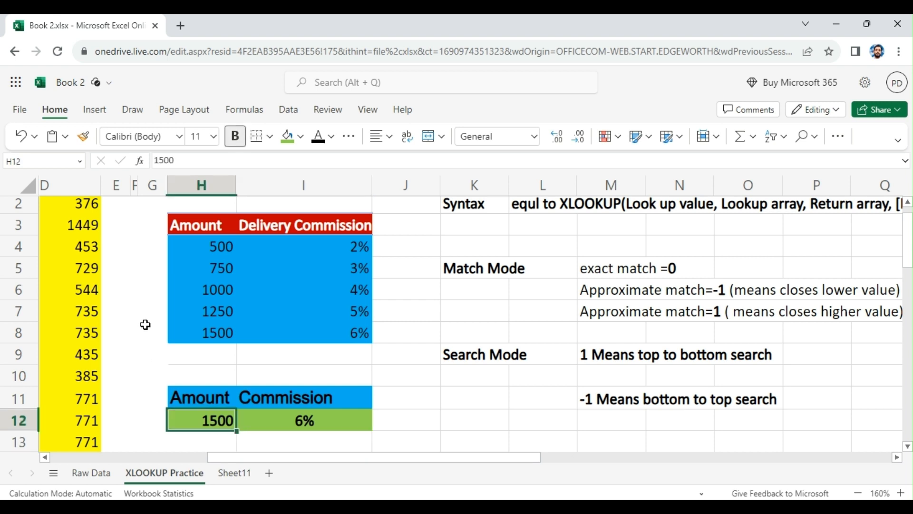
{"action": "type", "text": "453"}
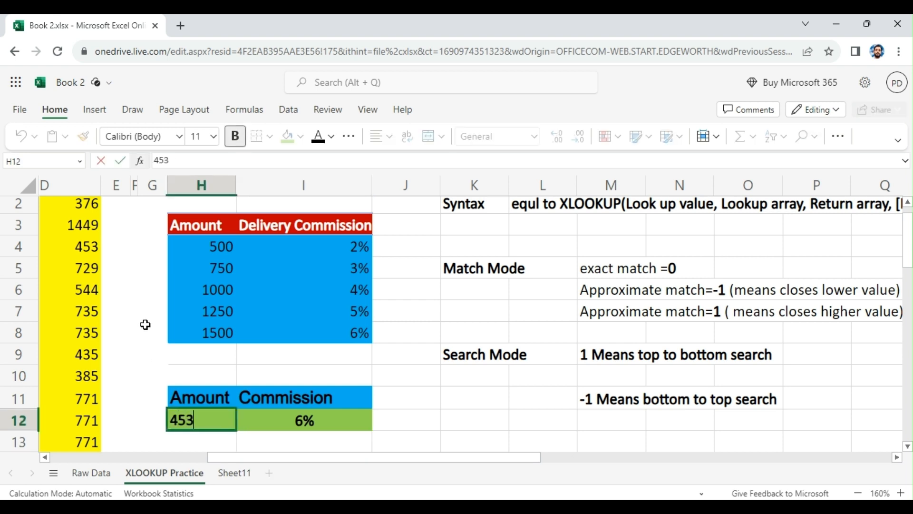
{"action": "left_click", "coordinate": [321, 424]}
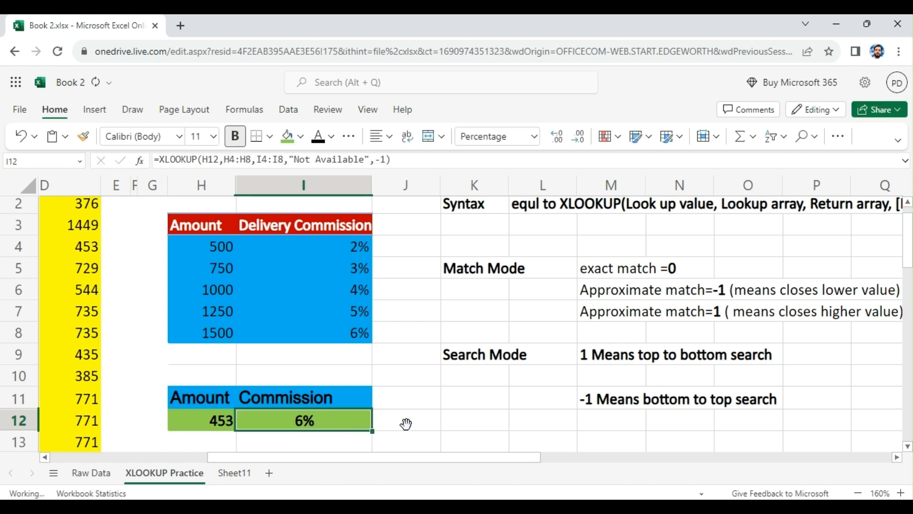
{"action": "double_click", "coordinate": [344, 425]}
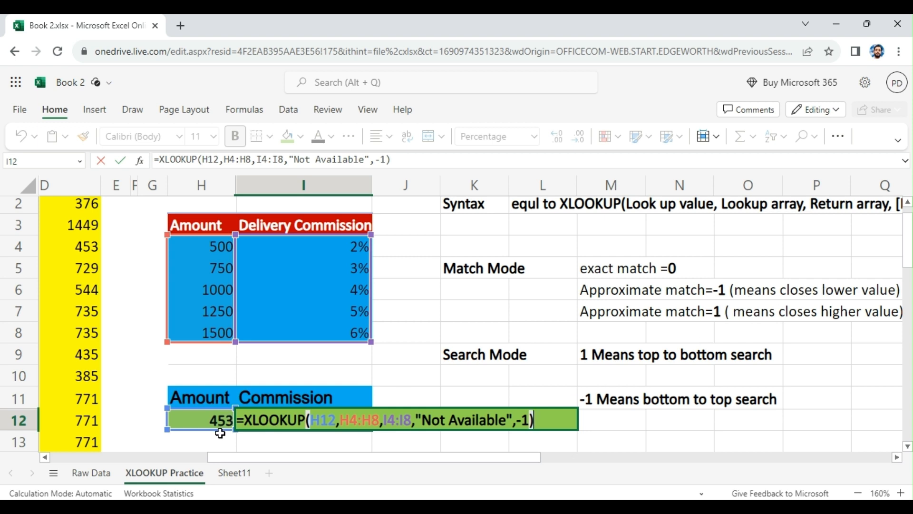
{"action": "left_click", "coordinate": [414, 369]}
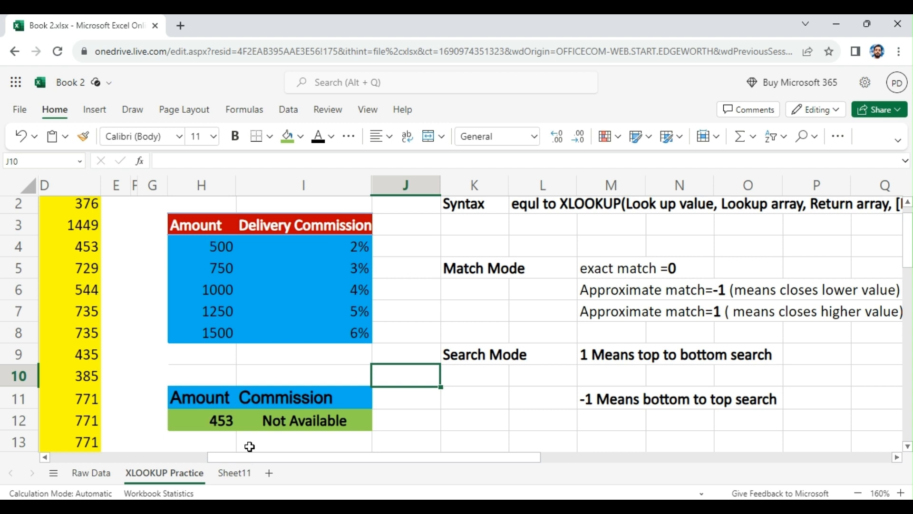
Switch the match mode in the I12 formula back to 1 to look up the commission for 453
{"action": "left_click", "coordinate": [319, 422]}
{"action": "double_click", "coordinate": [312, 420]}
{"action": "left_click", "coordinate": [523, 422]}
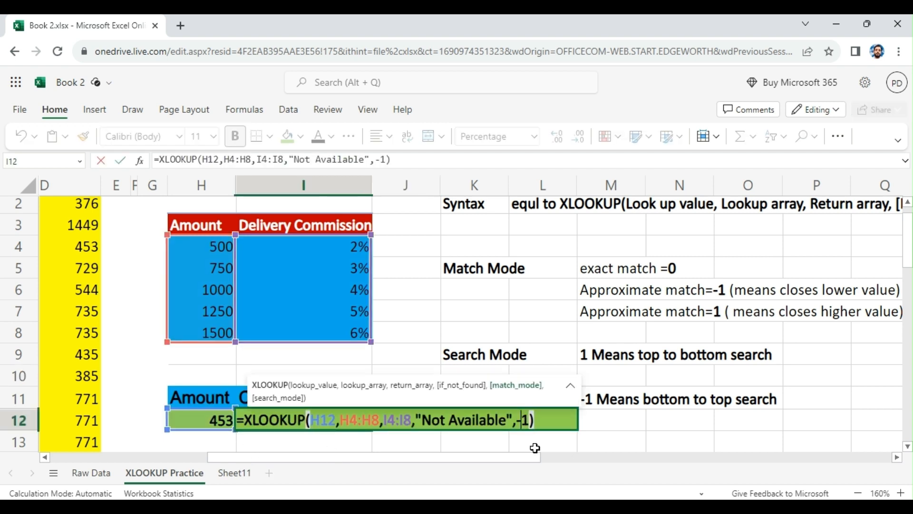
{"action": "key", "text": "BackSpace"}
{"action": "key", "text": "Return"}
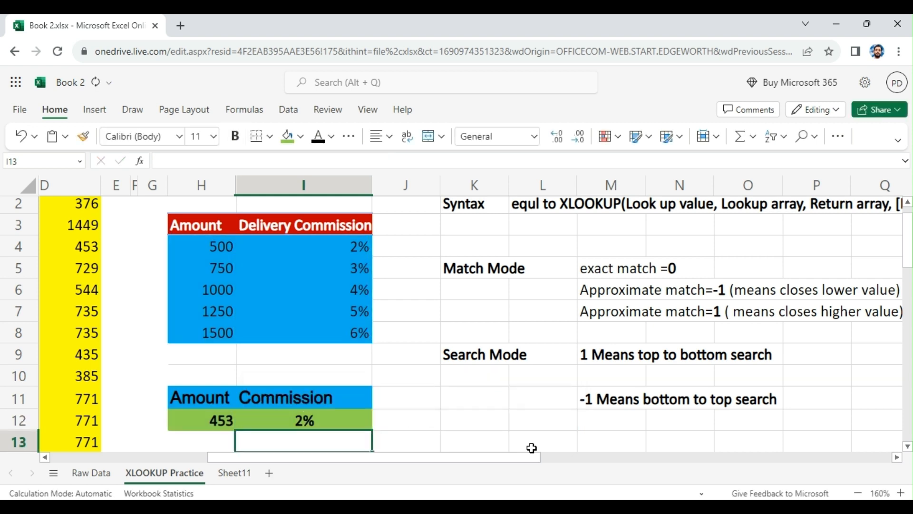